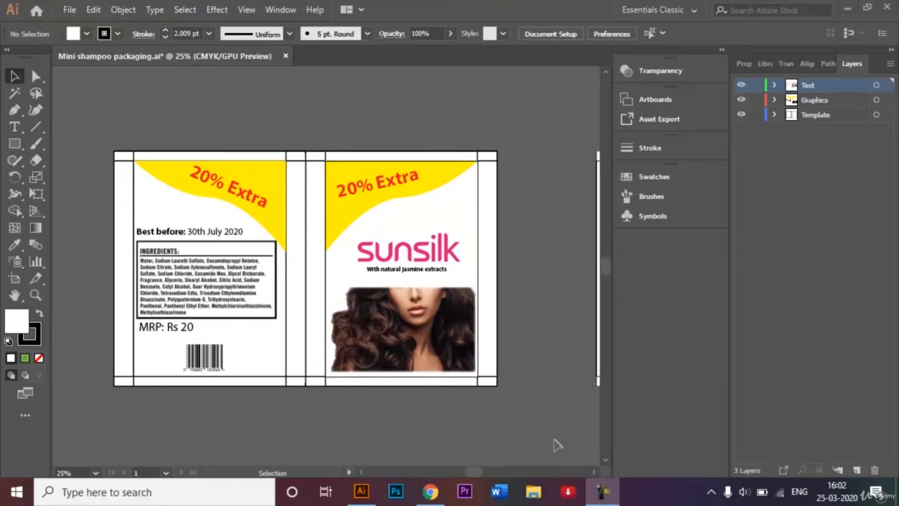
{"action": "left_click", "coordinate": [590, 471]}
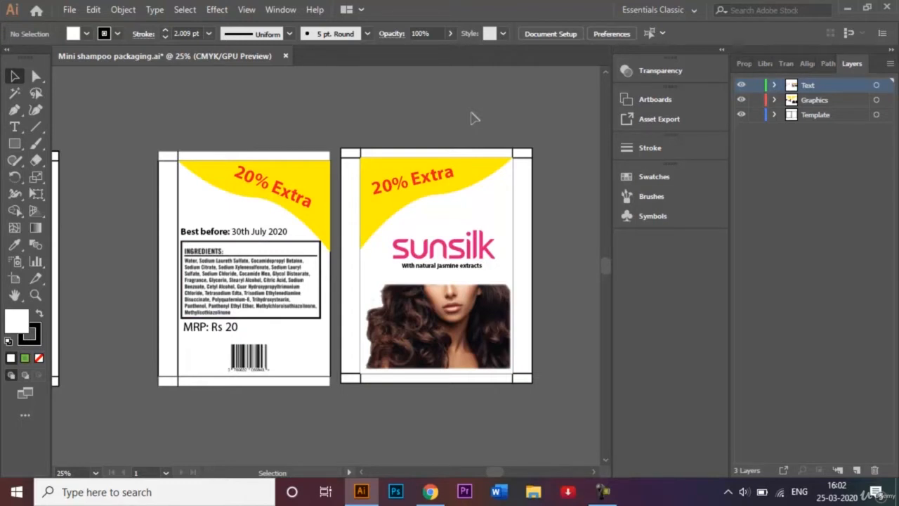
{"action": "left_click", "coordinate": [472, 202]}
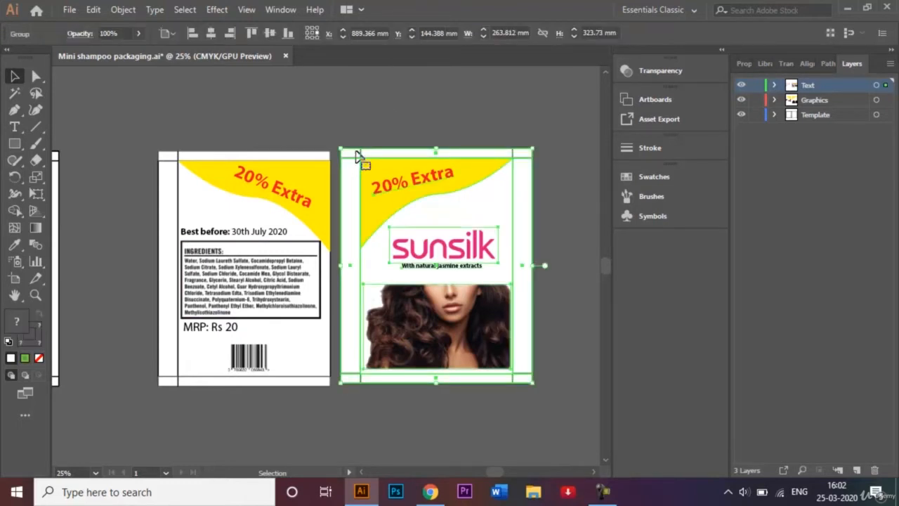
{"action": "right_click", "coordinate": [435, 191]}
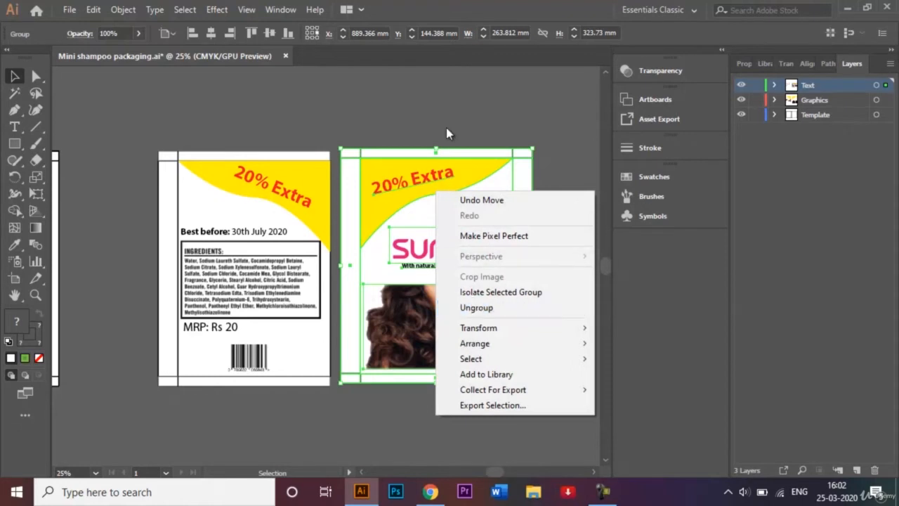
{"action": "left_click", "coordinate": [505, 129]}
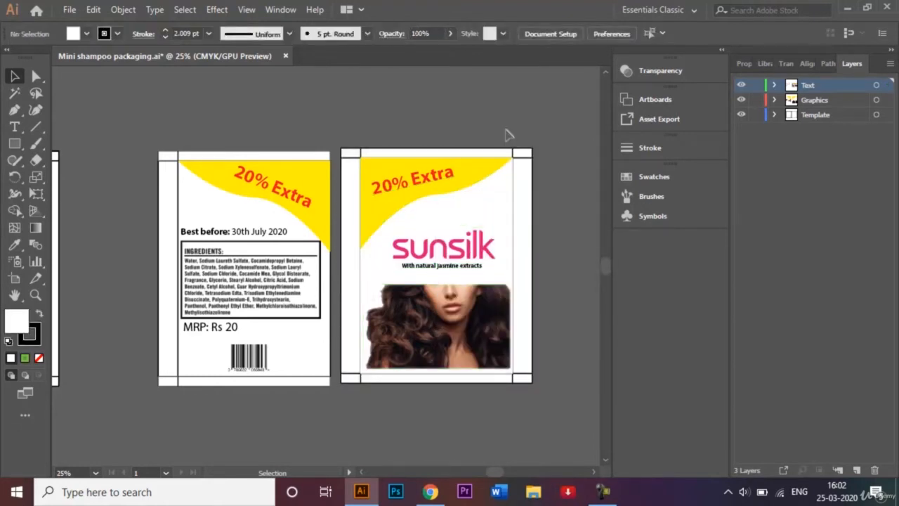
Open the Symbols panel and drag the back-side packaging artwork into it as a new symbol
{"action": "left_click", "coordinate": [657, 217]}
{"action": "left_click", "coordinate": [587, 170]}
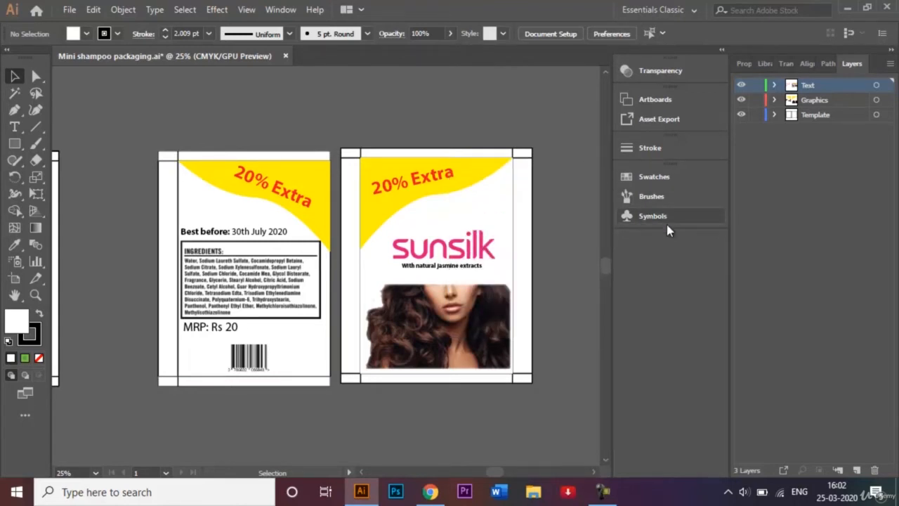
{"action": "left_click", "coordinate": [281, 11]}
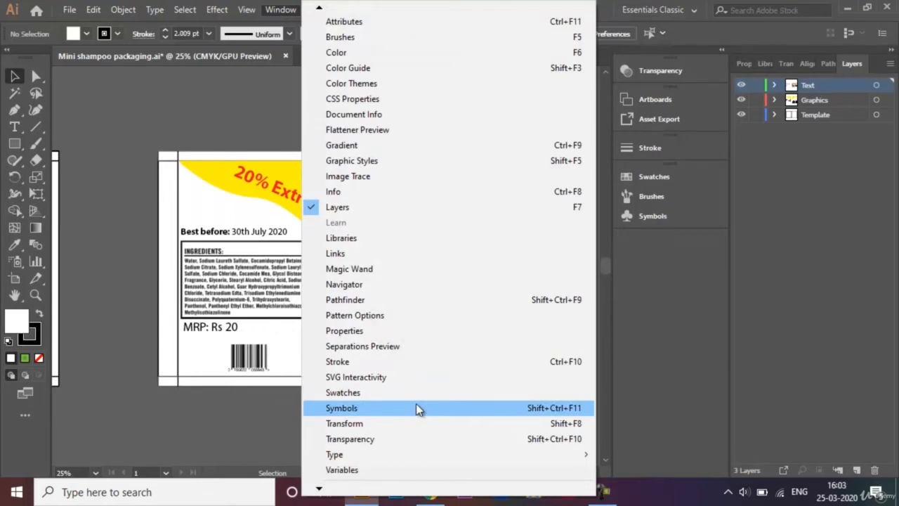
{"action": "left_click", "coordinate": [196, 120]}
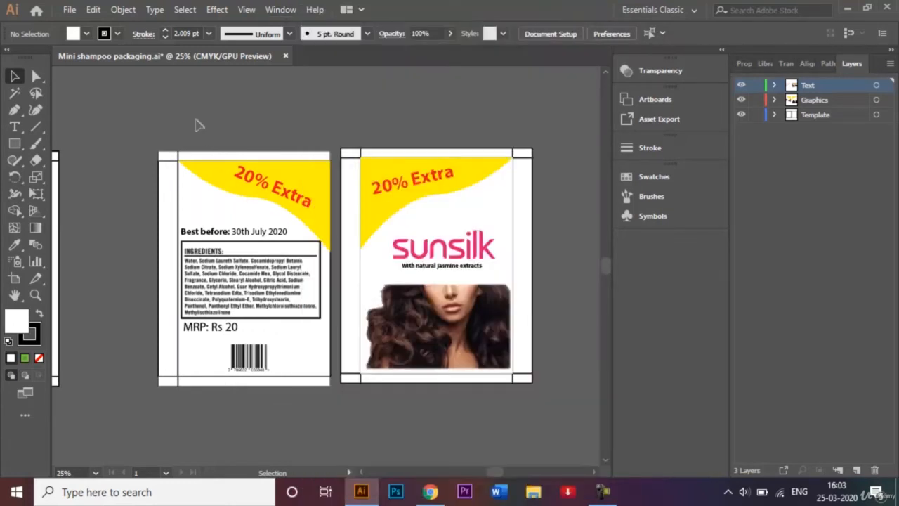
{"action": "left_click", "coordinate": [634, 219]}
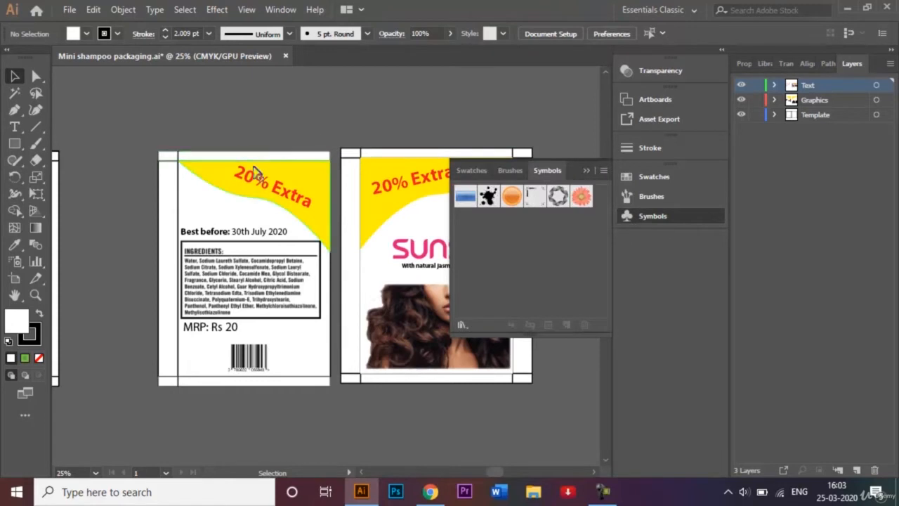
{"action": "left_click_drag", "start_coordinate": [256, 173], "coordinate": [519, 225]}
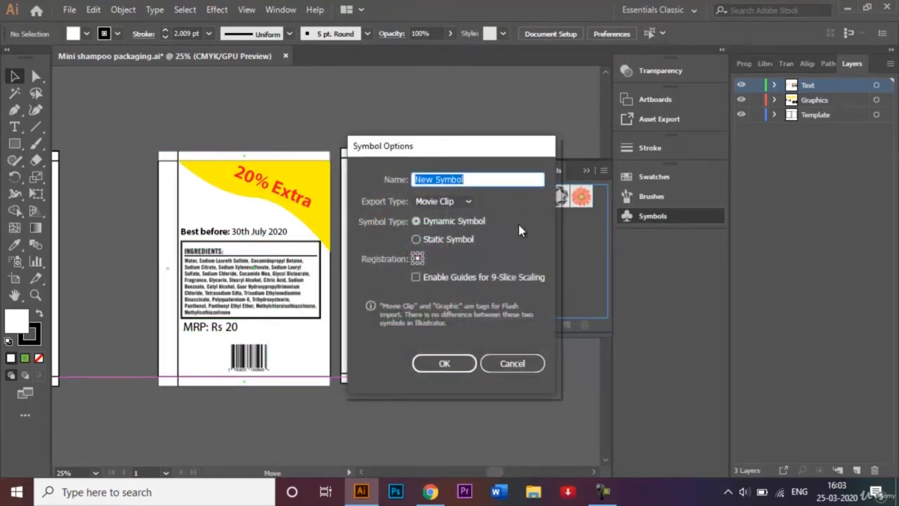
Name the new symbol Backside Symbol and confirm the symbol options
{"action": "left_click", "coordinate": [431, 179]}
{"action": "key", "text": "BackSpace"}
{"action": "key", "text": "BackSpace"}
{"action": "key", "text": "BackSpace"}
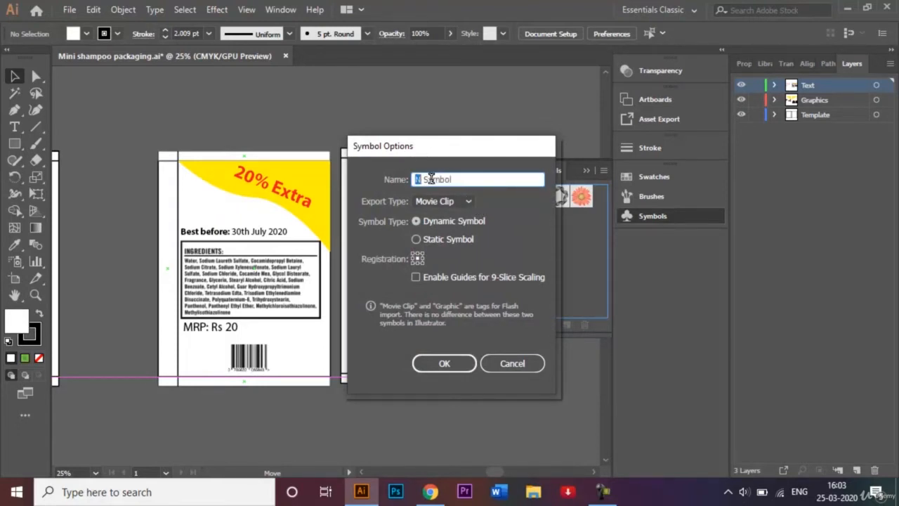
{"action": "type", "text": "BAckside"}
{"action": "left_click", "coordinate": [425, 179]}
{"action": "key", "text": "BackSpace"}
{"action": "type", "text": "a"}
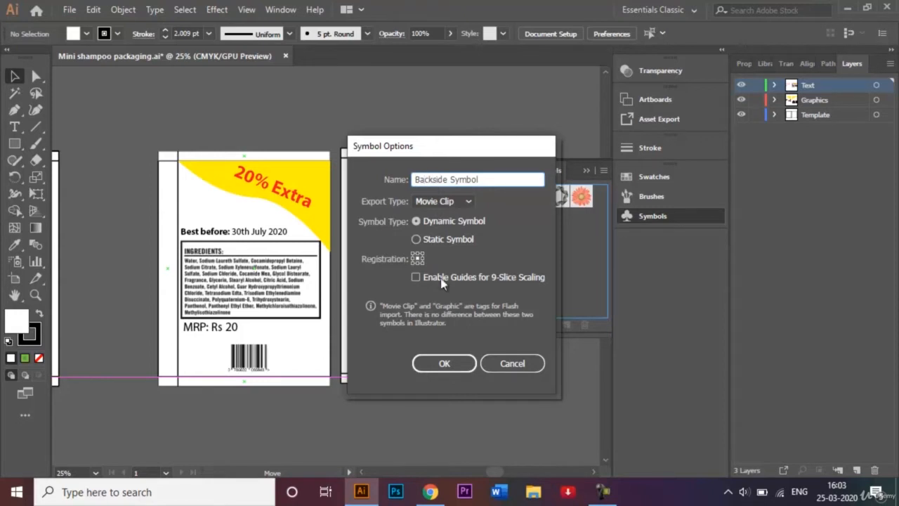
{"action": "left_click", "coordinate": [444, 362]}
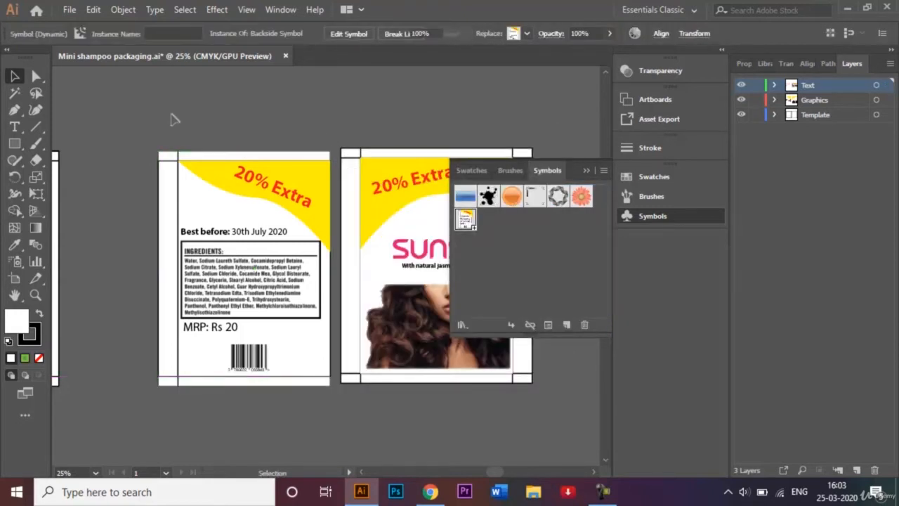
Select the back-side artwork on the artboard and delete it
{"action": "left_click", "coordinate": [175, 119]}
{"action": "left_click", "coordinate": [255, 295]}
{"action": "key", "text": "Delete"}
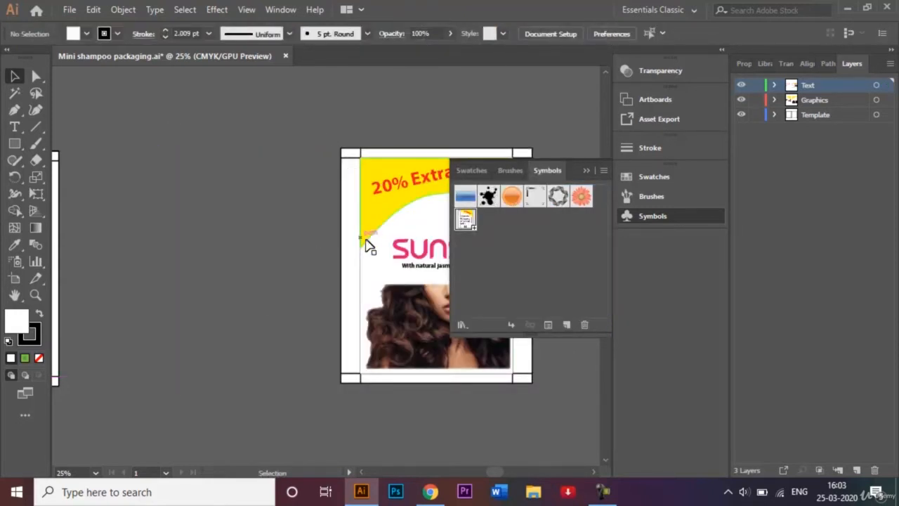
Drag the front-side artwork into the Symbols panel and save it as a symbol named Frontside Symbol
{"action": "left_click_drag", "start_coordinate": [368, 246], "coordinate": [490, 249]}
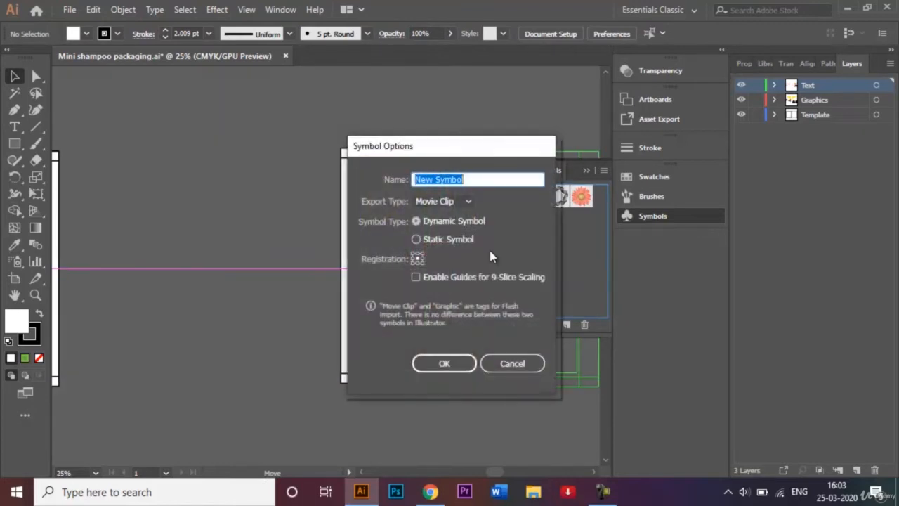
{"action": "left_click", "coordinate": [433, 178]}
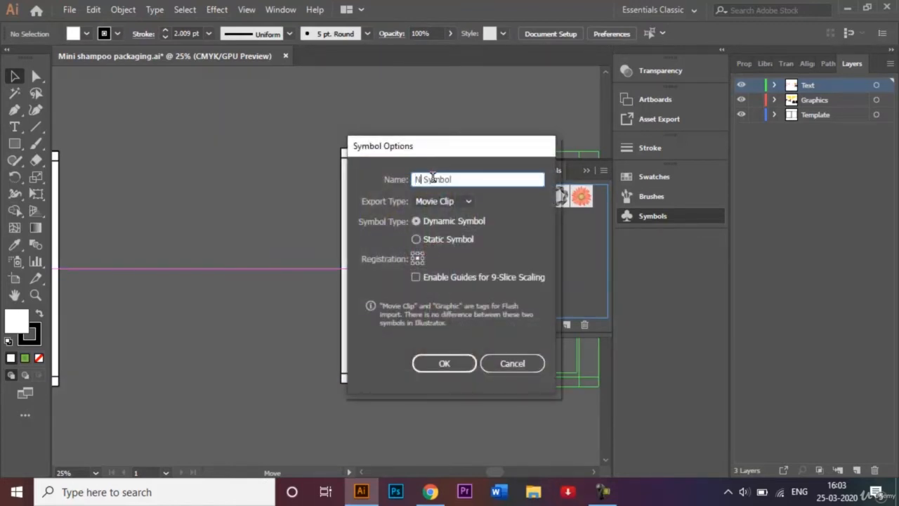
{"action": "key", "text": "BackSpace"}
{"action": "type", "text": "Frontso"}
{"action": "key", "text": "BackSpace"}
{"action": "type", "text": "ide"}
{"action": "left_click", "coordinate": [450, 360]}
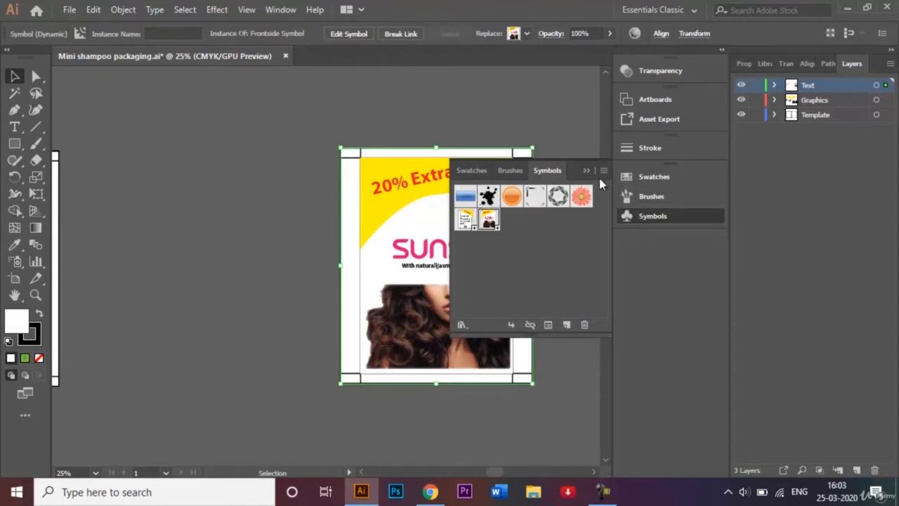
Collapse the Symbols panel and delete the front-side artwork from the artboard
{"action": "left_click", "coordinate": [587, 170]}
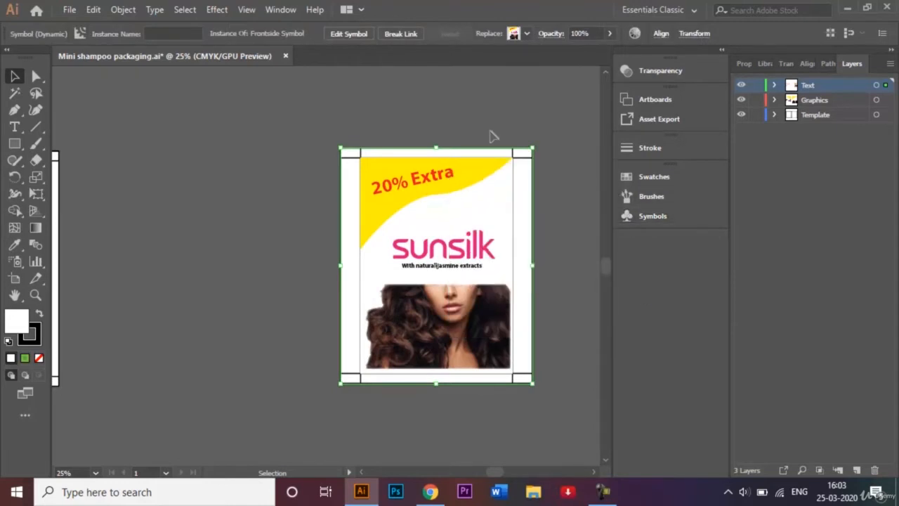
{"action": "key", "text": "Delete"}
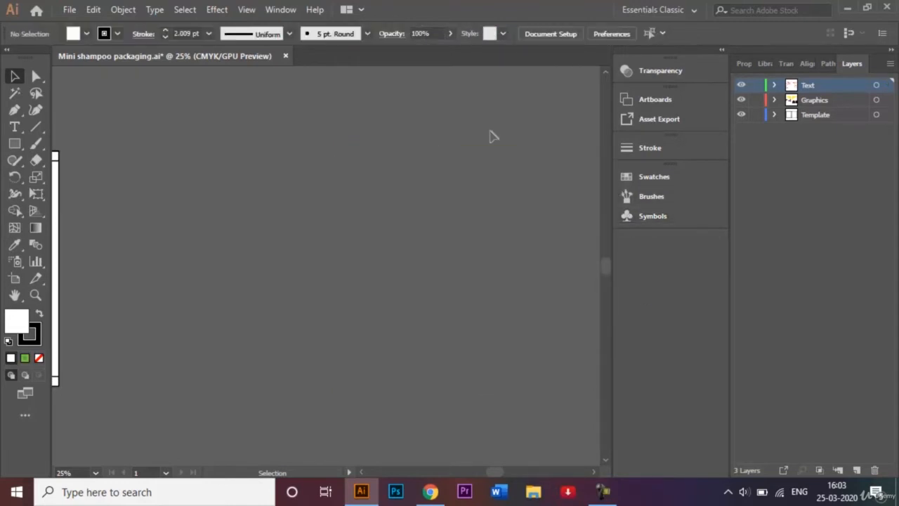
Duplicate the front panel's white rectangle into the empty area to the right and select the copy
{"action": "left_click", "coordinate": [363, 472]}
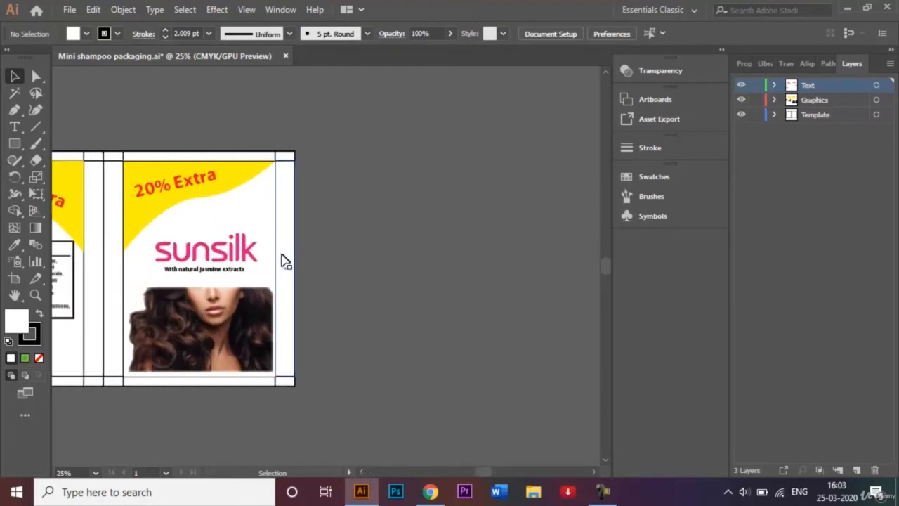
{"action": "left_click", "coordinate": [256, 223]}
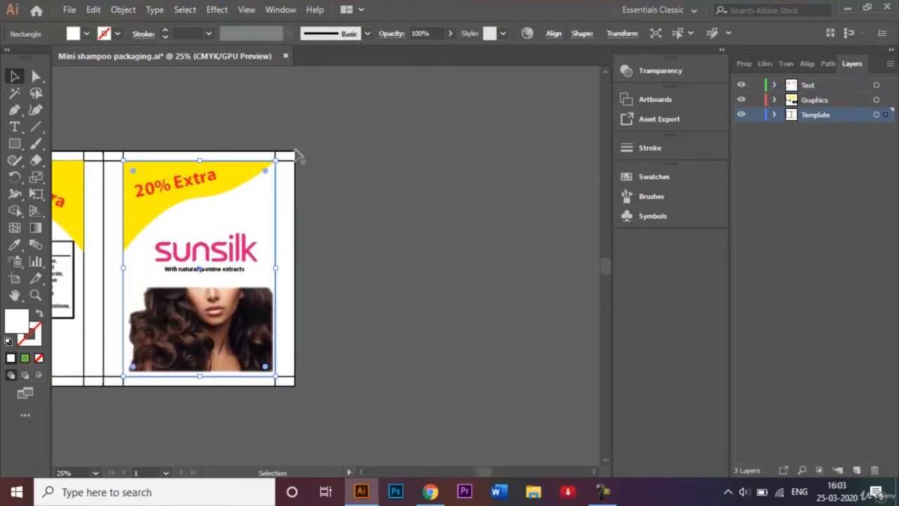
{"action": "left_click", "coordinate": [309, 219]}
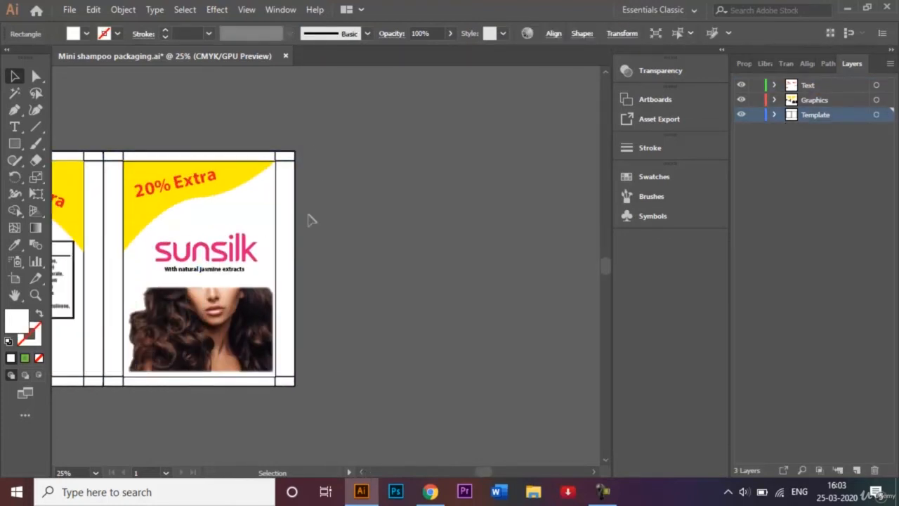
{"action": "left_click", "coordinate": [267, 217]}
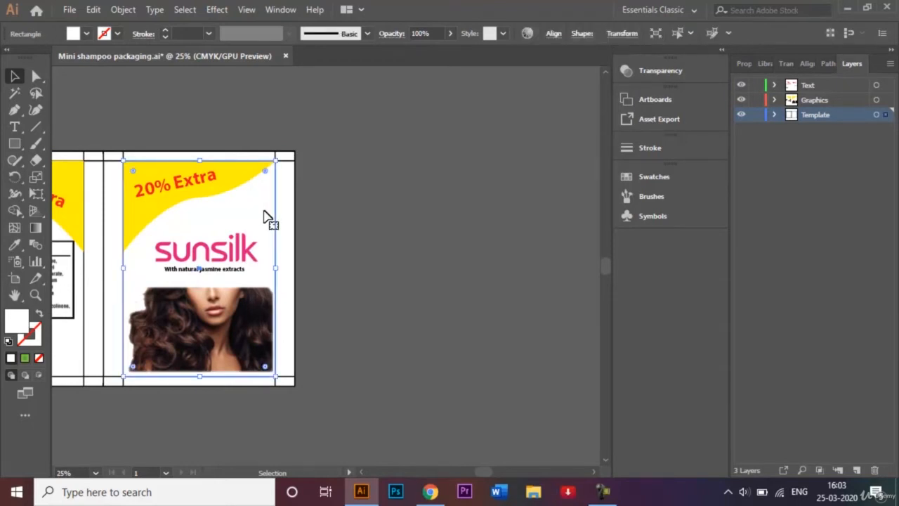
{"action": "left_click_drag", "start_coordinate": [266, 217], "coordinate": [510, 220]}
{"action": "left_click", "coordinate": [489, 149]}
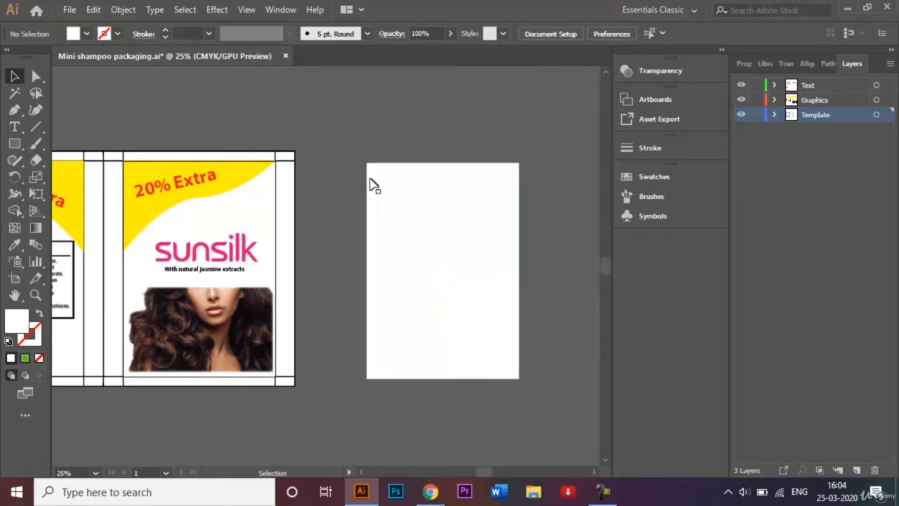
{"action": "left_click", "coordinate": [406, 226]}
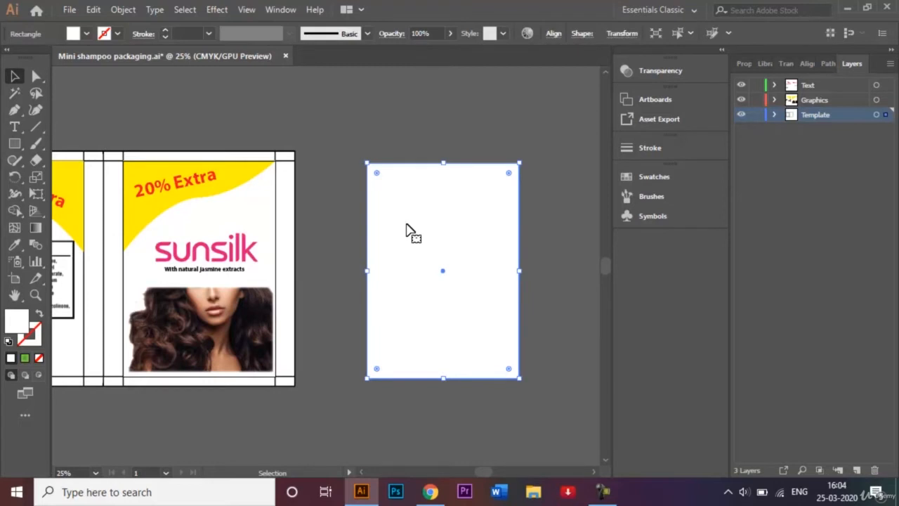
Apply the 3D Extrude & Bevel effect to the copied rectangle
{"action": "left_click", "coordinate": [222, 9]}
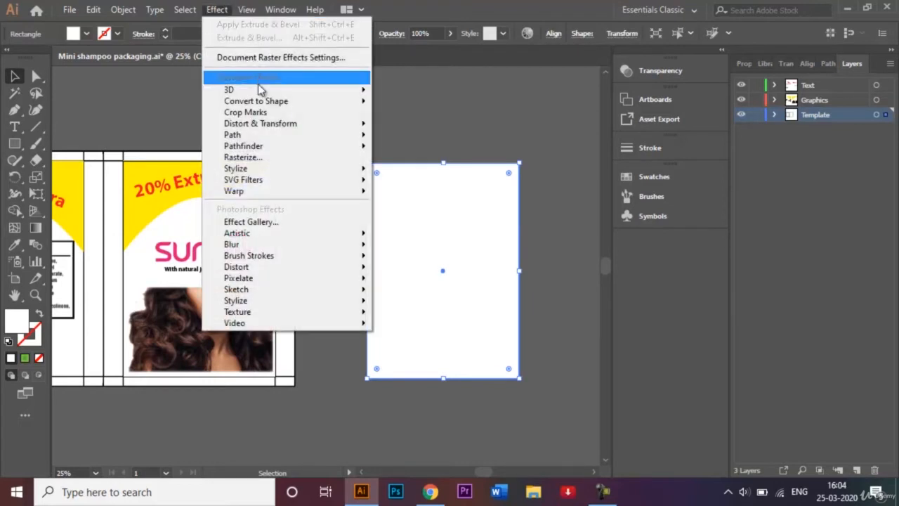
{"action": "mouse_move", "coordinate": [260, 92]}
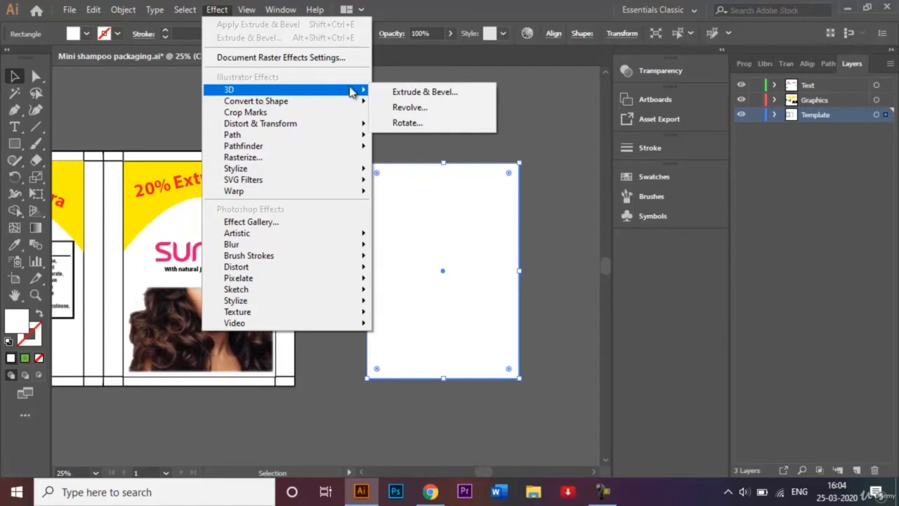
{"action": "left_click", "coordinate": [416, 94]}
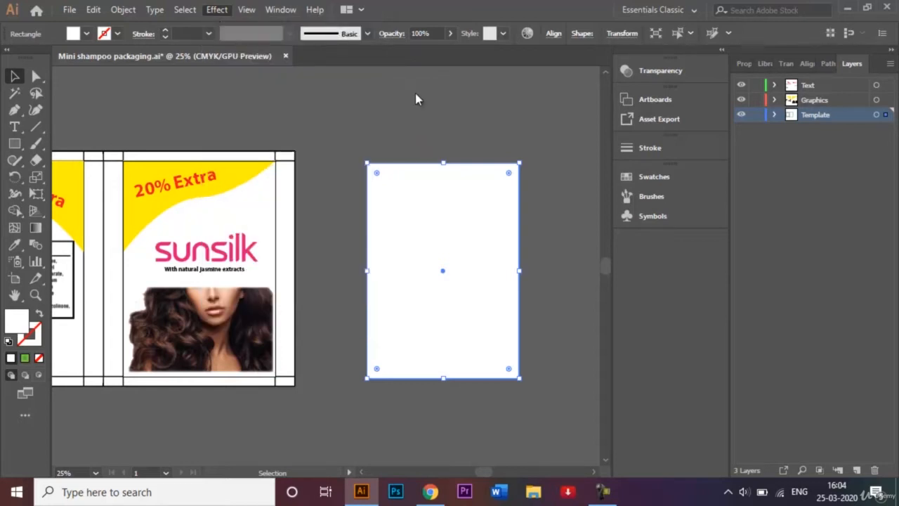
{"action": "left_click_drag", "start_coordinate": [635, 191], "coordinate": [646, 181]}
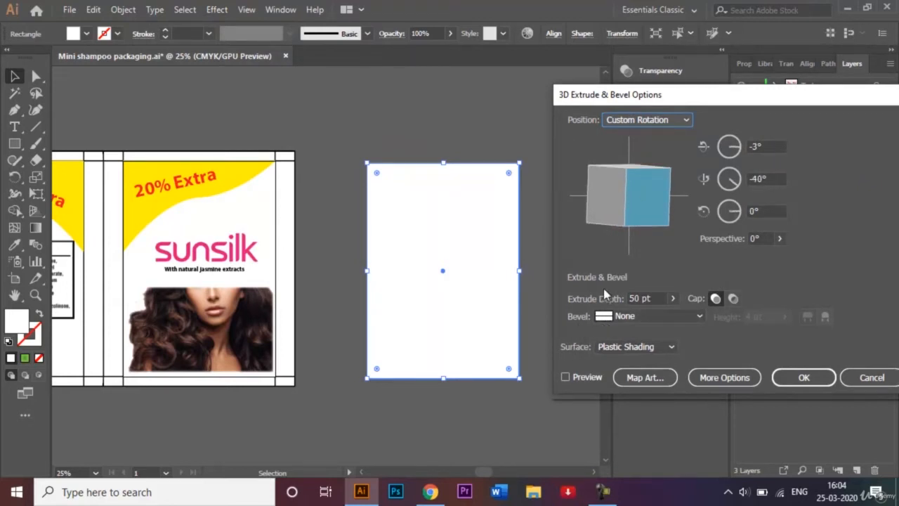
Set the extrude depth to 100 pt, checking the result with the preview
{"action": "left_click", "coordinate": [566, 377]}
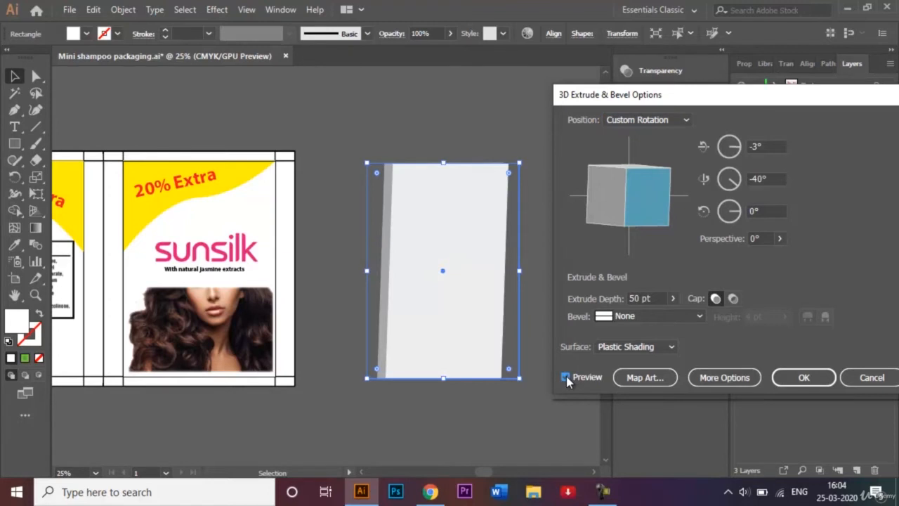
{"action": "left_click", "coordinate": [633, 298]}
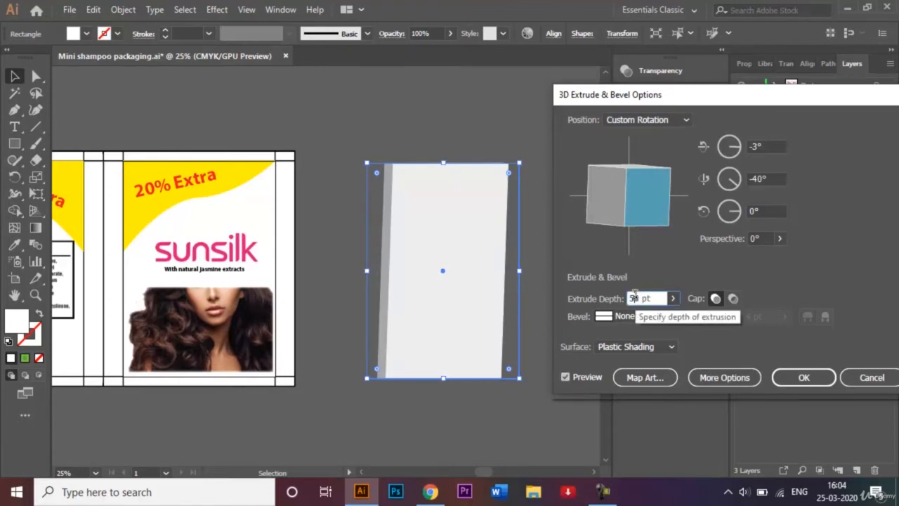
{"action": "key", "text": "BackSpace"}
{"action": "key", "text": "BackSpace"}
{"action": "type", "text": "100"}
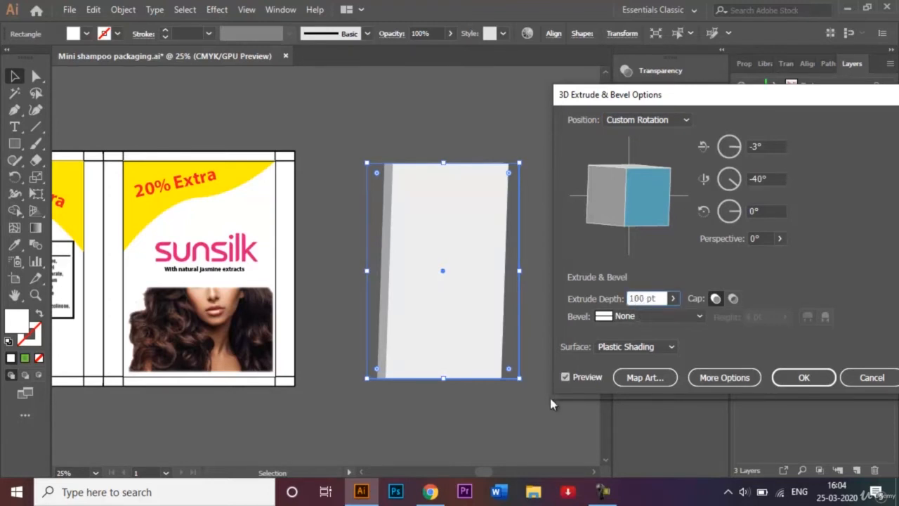
{"action": "left_click", "coordinate": [566, 377]}
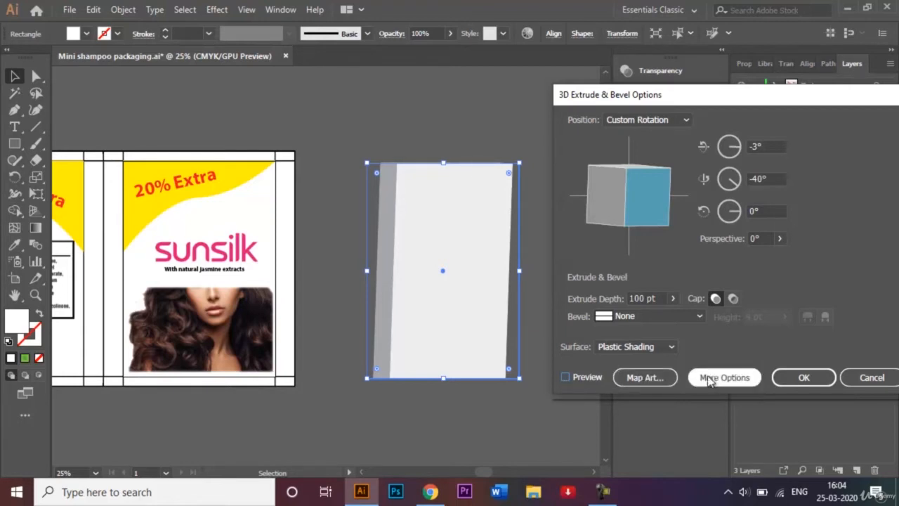
Use Map Art to map the Frontside Symbol onto the first surface, previewing before confirming
{"action": "left_click", "coordinate": [647, 379]}
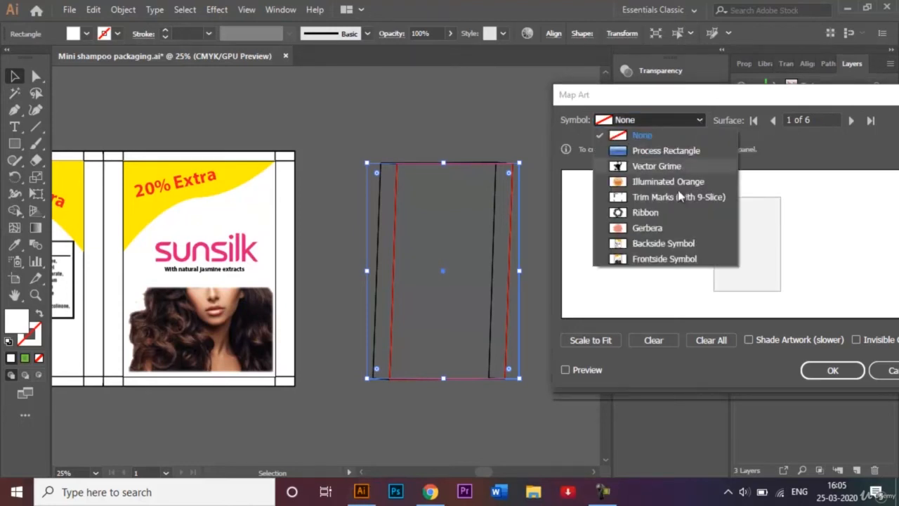
{"action": "left_click", "coordinate": [724, 260]}
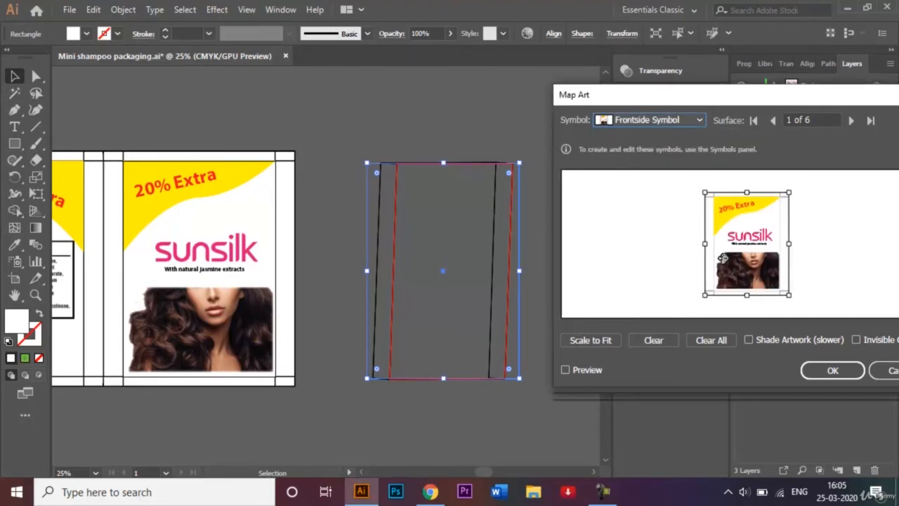
{"action": "left_click", "coordinate": [571, 372]}
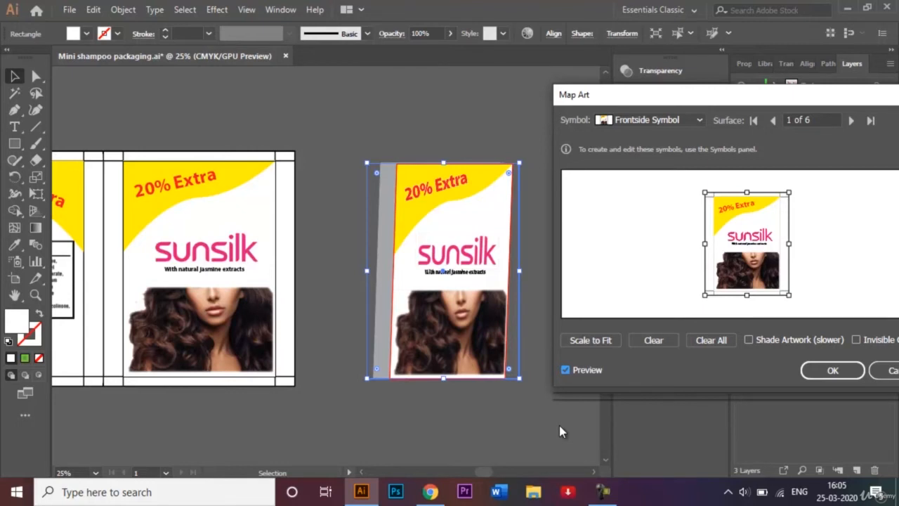
{"action": "left_click", "coordinate": [841, 372]}
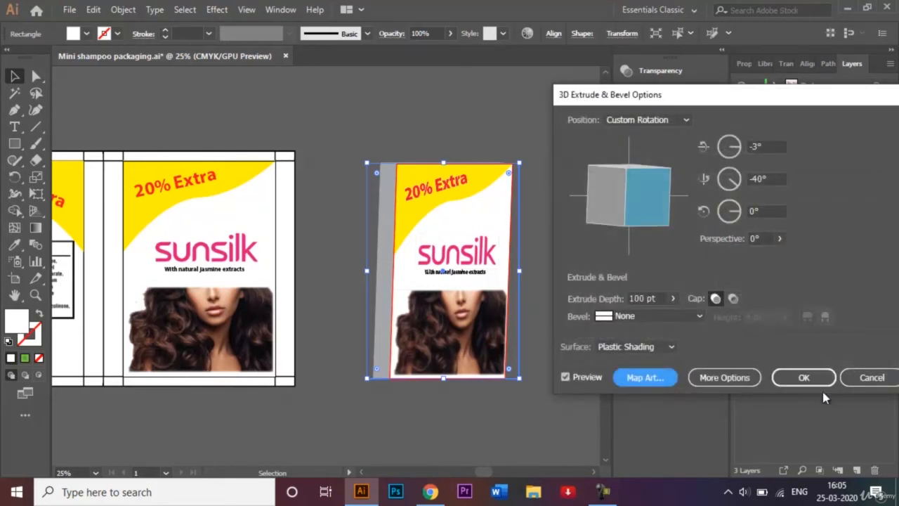
Confirm the 3D effect, then select the front sachet and expand its appearance
{"action": "left_click", "coordinate": [808, 377]}
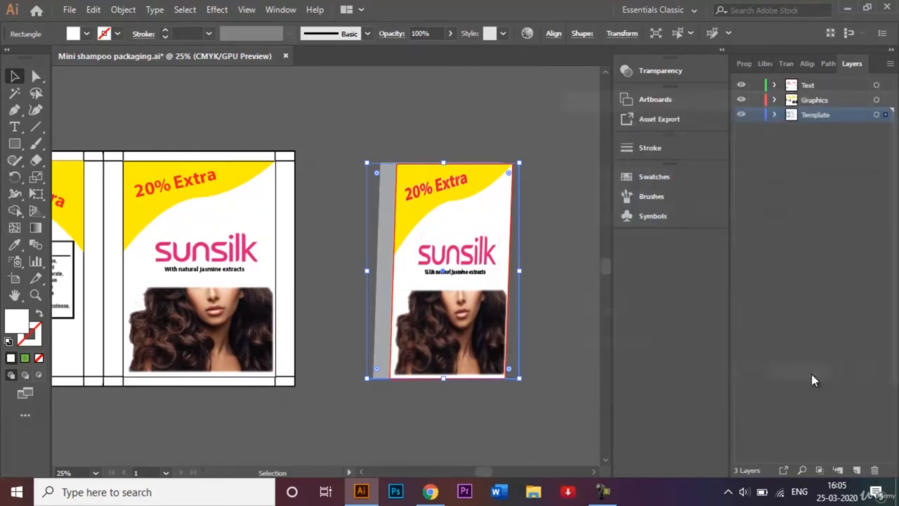
{"action": "left_click", "coordinate": [493, 120]}
{"action": "left_click_drag", "start_coordinate": [359, 153], "coordinate": [535, 452]}
{"action": "right_click", "coordinate": [465, 295]}
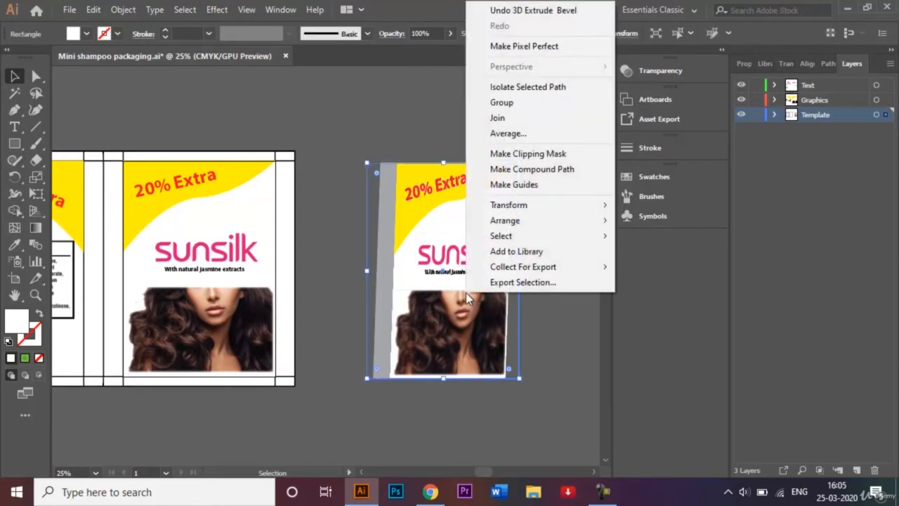
{"action": "left_click", "coordinate": [345, 113]}
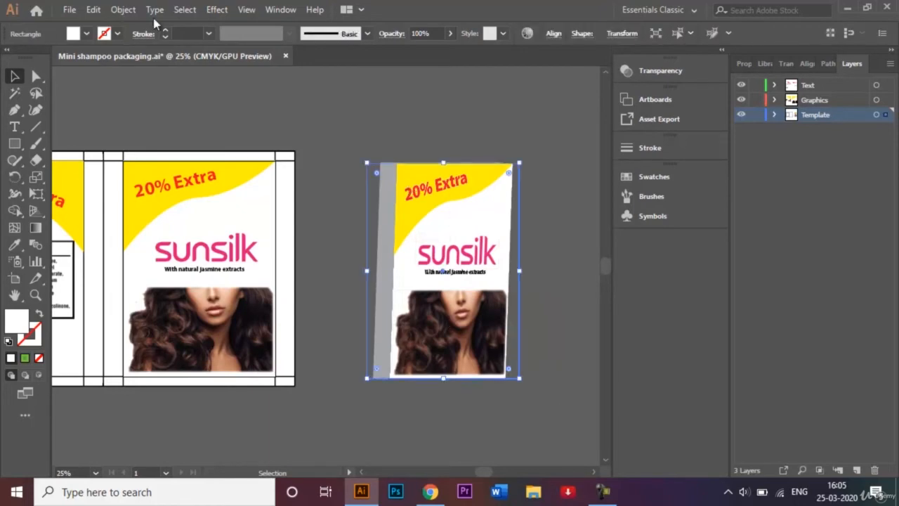
{"action": "left_click", "coordinate": [123, 10]}
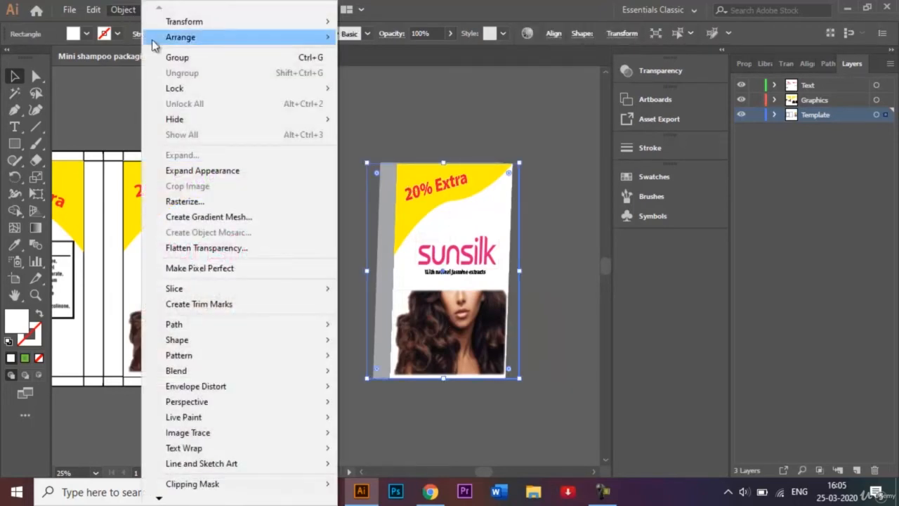
{"action": "left_click", "coordinate": [202, 170]}
{"action": "left_click", "coordinate": [336, 133]}
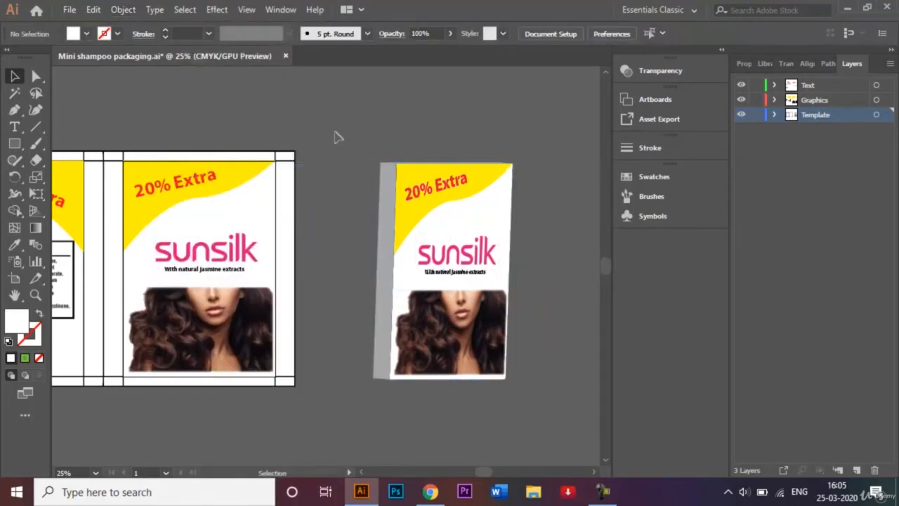
Duplicate the front panel's white rectangle into the empty area to the right of the 3D front sachet
{"action": "left_click", "coordinate": [594, 472]}
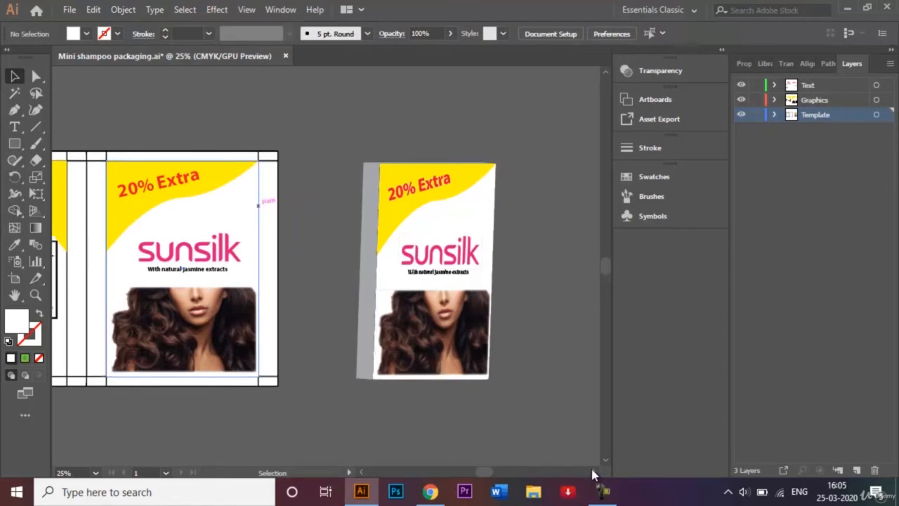
{"action": "left_click", "coordinate": [190, 228]}
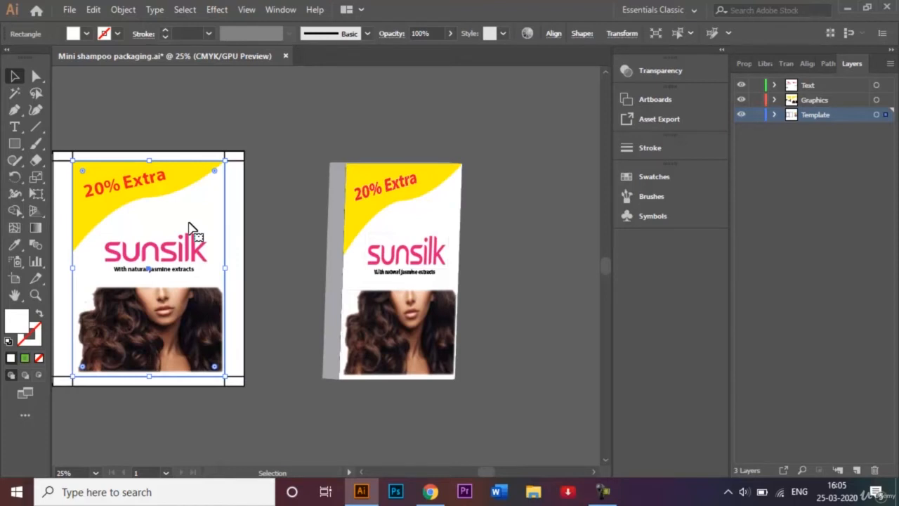
{"action": "left_click_drag", "start_coordinate": [189, 228], "coordinate": [594, 232]}
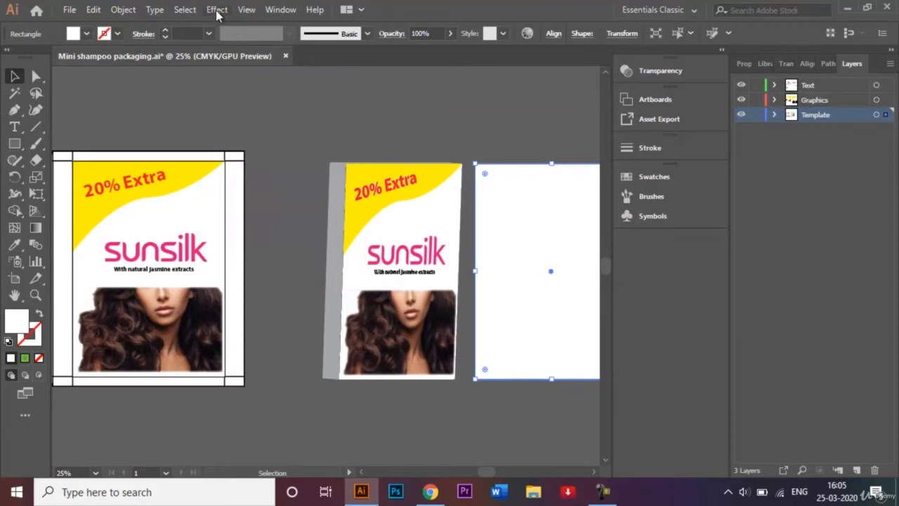
Apply 3D Extrude & Bevel to the copied rectangle with an extrude depth of 100 pt, previewing the result
{"action": "left_click", "coordinate": [217, 11]}
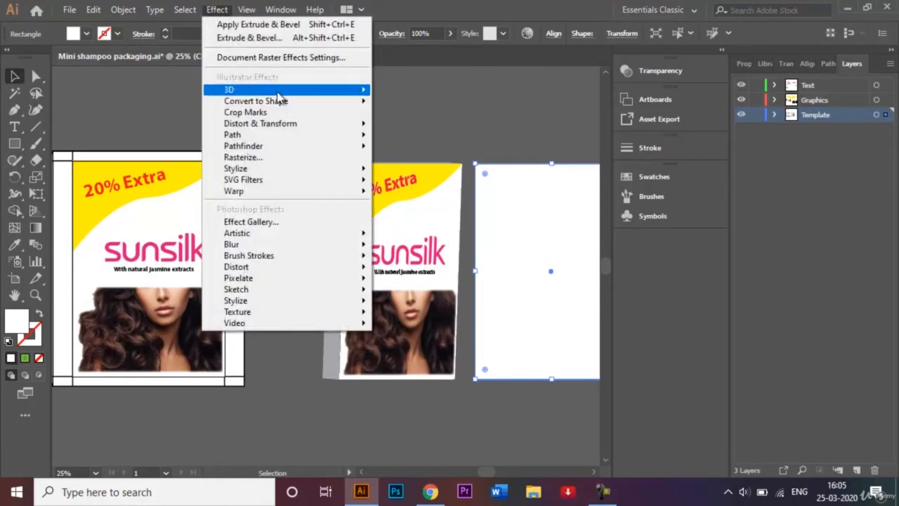
{"action": "mouse_move", "coordinate": [279, 93]}
{"action": "left_click", "coordinate": [398, 92]}
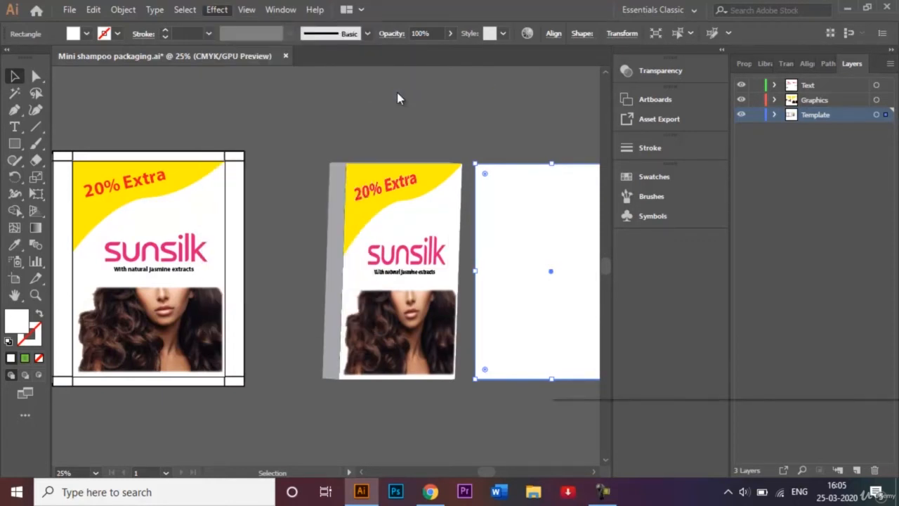
{"action": "left_click_drag", "start_coordinate": [639, 206], "coordinate": [654, 202]}
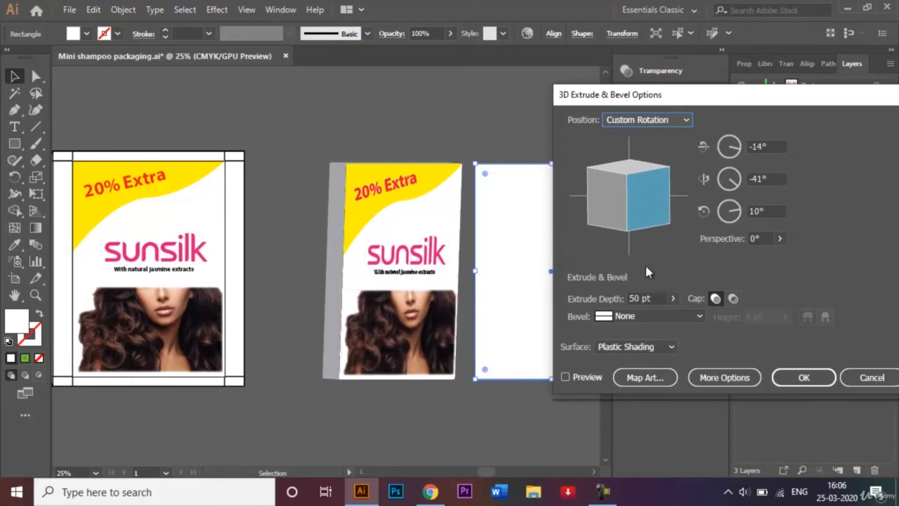
{"action": "left_click", "coordinate": [634, 298]}
{"action": "type", "text": "100"}
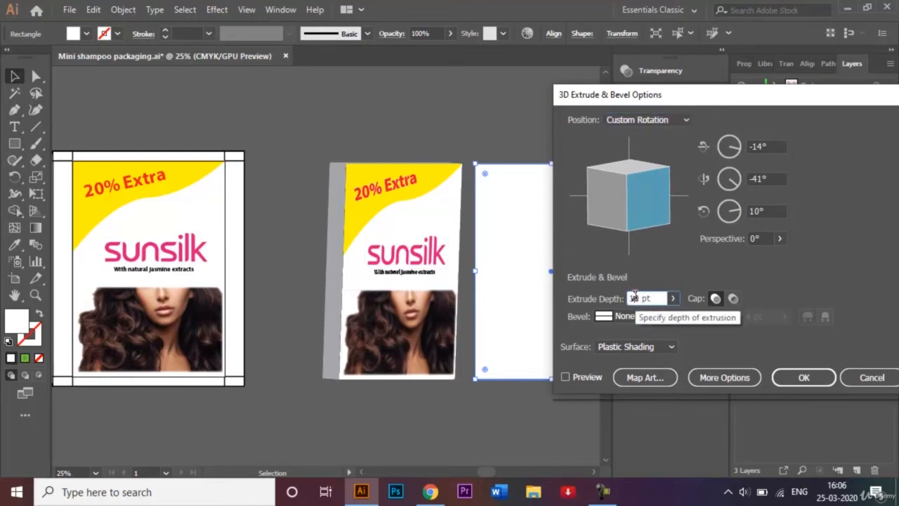
{"action": "left_click", "coordinate": [566, 378]}
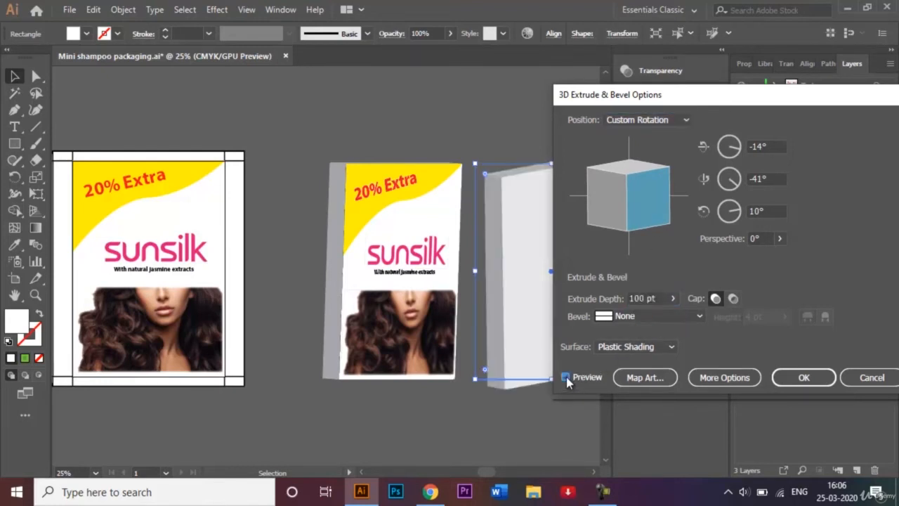
Use Map Art to map the Backside Symbol onto the first surface and confirm the 3D effect
{"action": "left_click", "coordinate": [656, 378]}
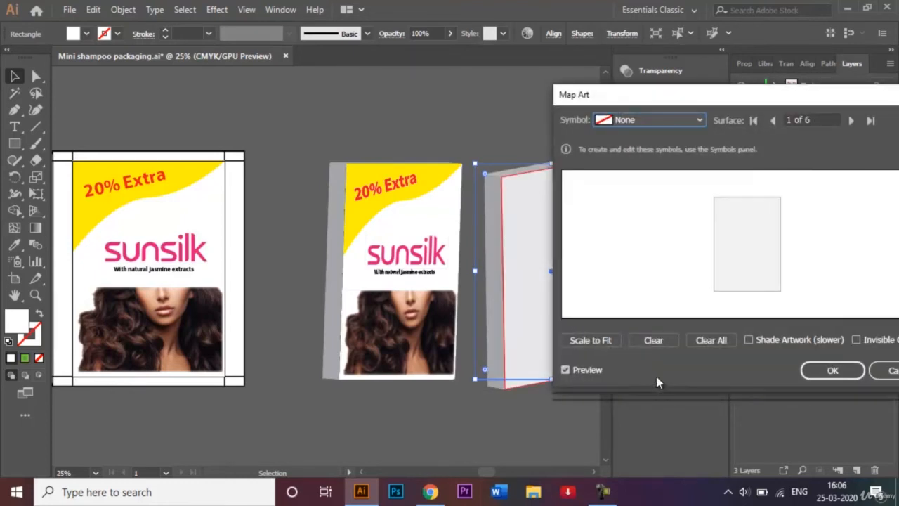
{"action": "left_click", "coordinate": [699, 120]}
{"action": "left_click", "coordinate": [662, 243]}
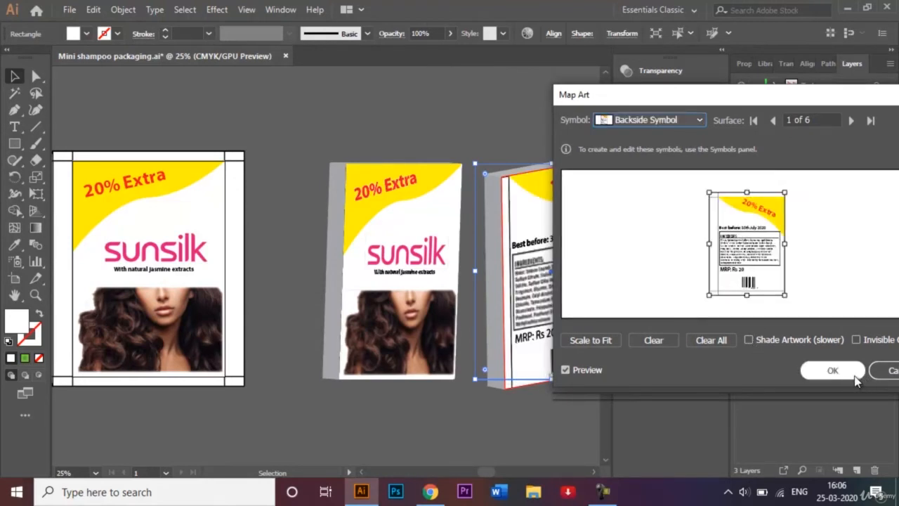
{"action": "left_click", "coordinate": [832, 371]}
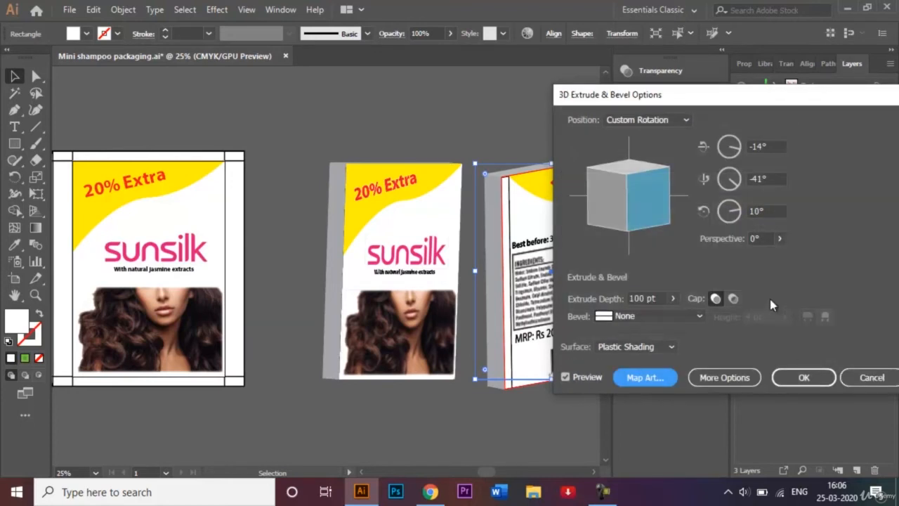
{"action": "left_click", "coordinate": [814, 377]}
Select the back sachet and expand its appearance
{"action": "left_click", "coordinate": [513, 144]}
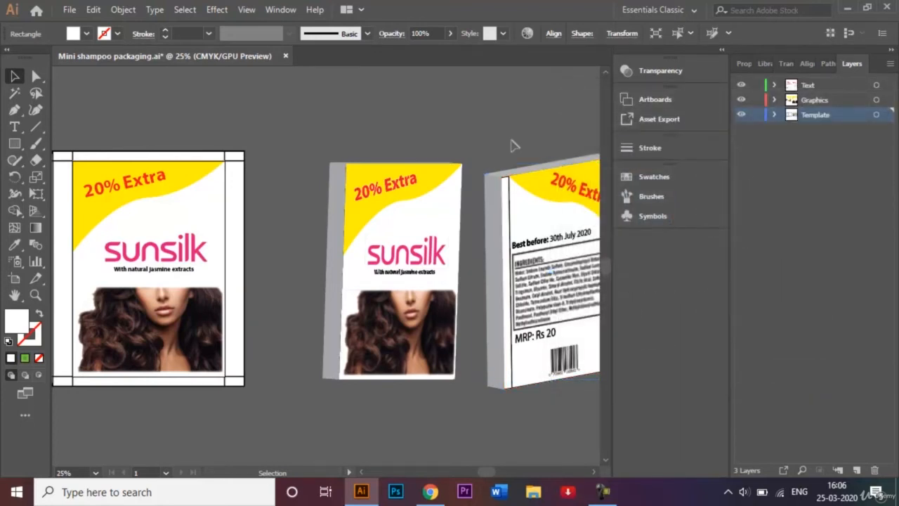
{"action": "left_click", "coordinate": [592, 474]}
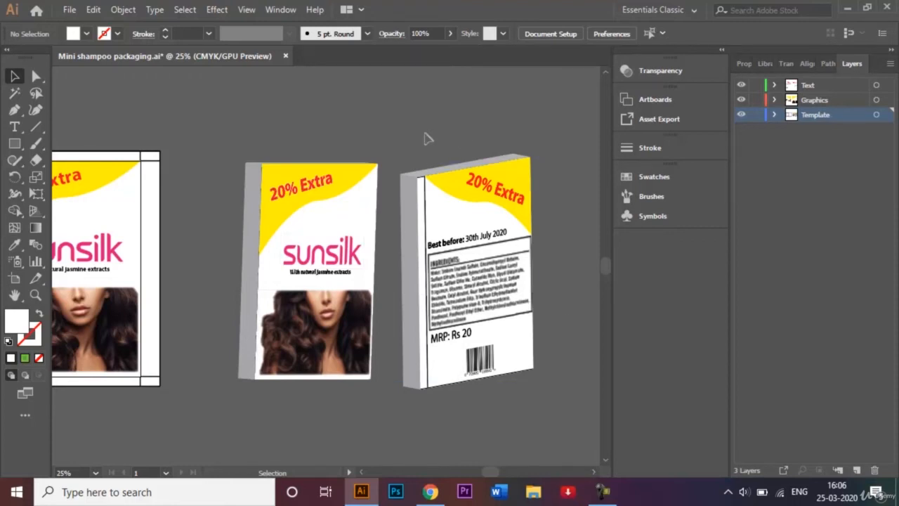
{"action": "left_click", "coordinate": [511, 373]}
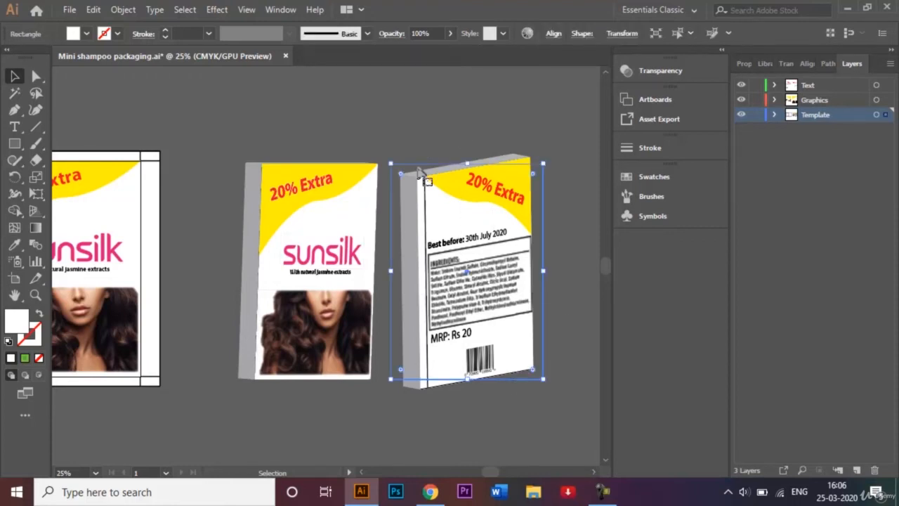
{"action": "left_click", "coordinate": [406, 140]}
{"action": "left_click", "coordinate": [501, 388]}
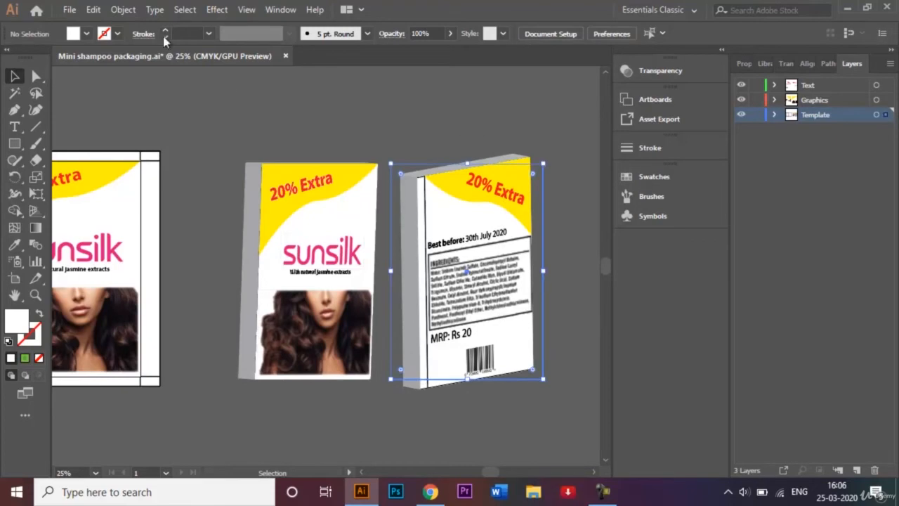
{"action": "left_click", "coordinate": [125, 11]}
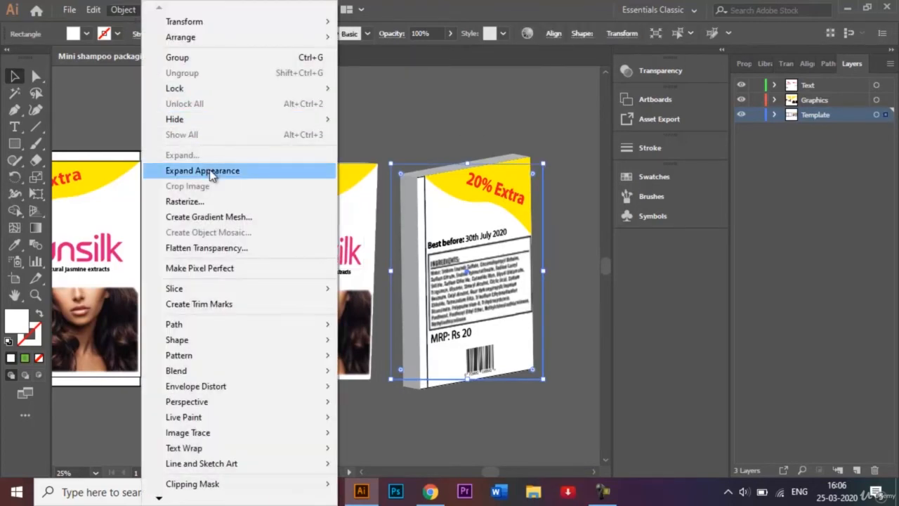
{"action": "left_click", "coordinate": [211, 173]}
{"action": "left_click", "coordinate": [292, 102]}
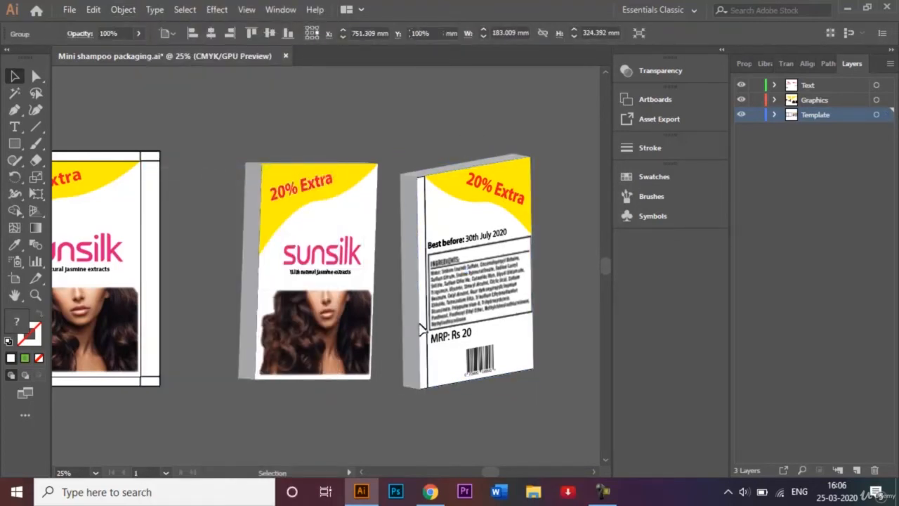
Select and delete the flat packaging artwork on the artboard
{"action": "left_click", "coordinate": [362, 472]}
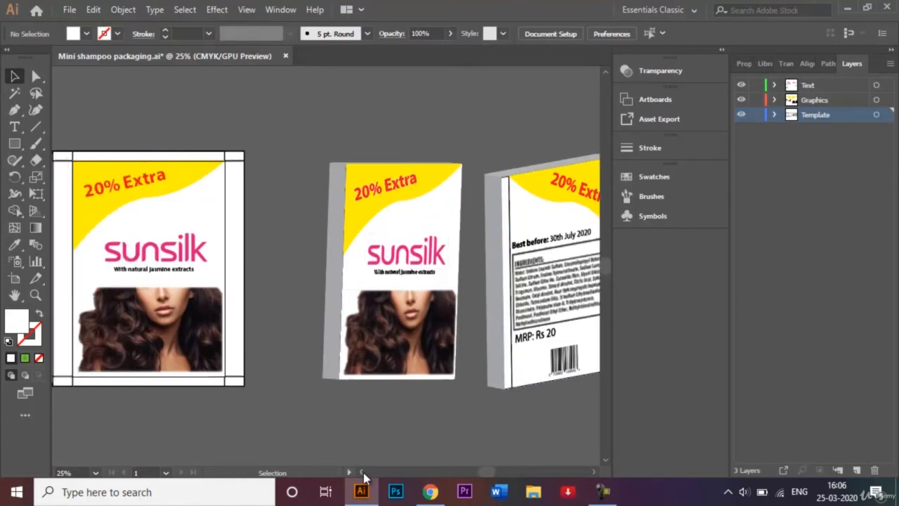
{"action": "left_click", "coordinate": [362, 472]}
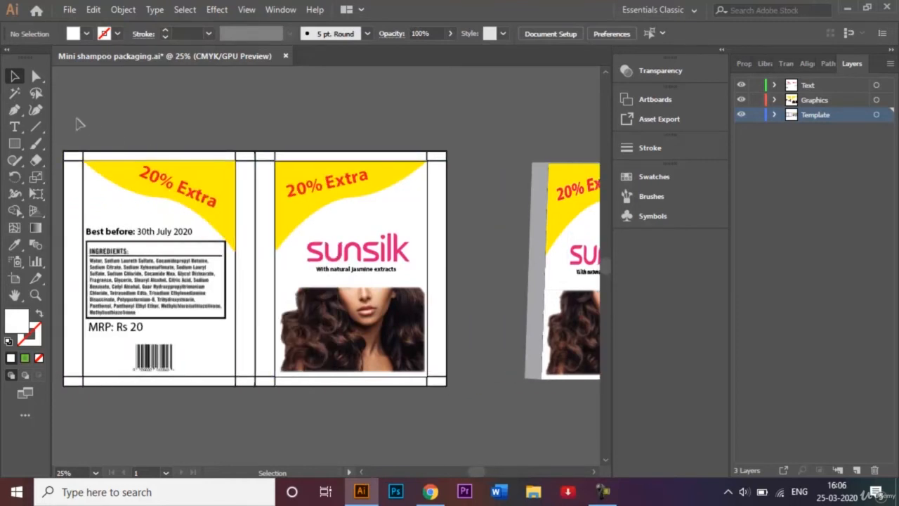
{"action": "key", "text": "ctrl+a"}
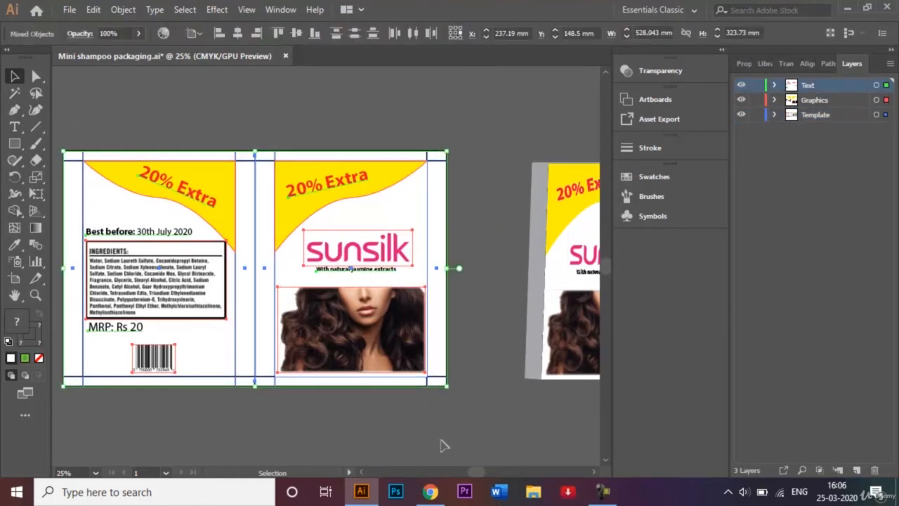
{"action": "key", "text": "Delete"}
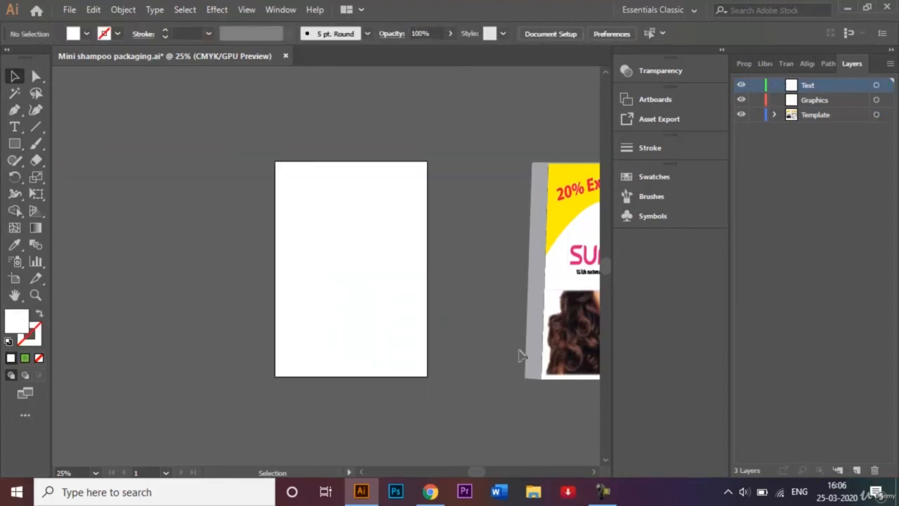
Select both 3D sachets, scale them down and move them onto the empty artboard
{"action": "key", "text": "ctrl+minus"}
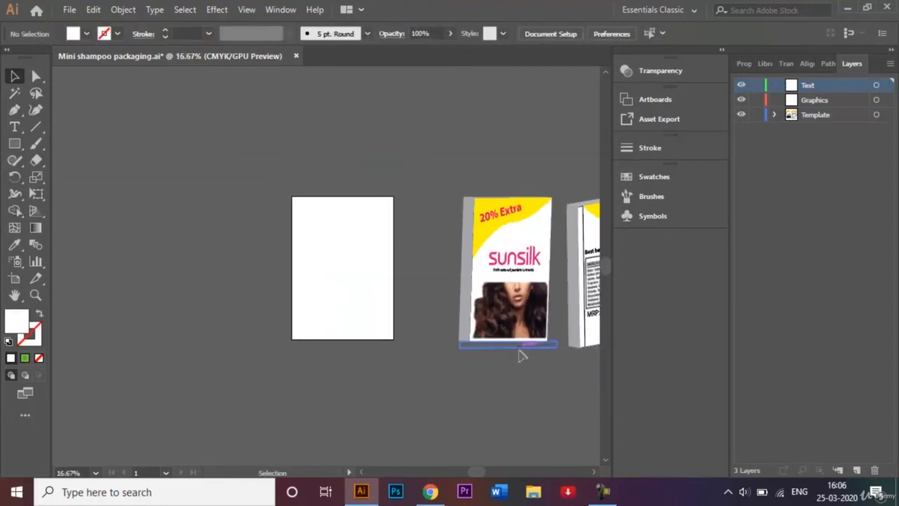
{"action": "left_click", "coordinate": [594, 472]}
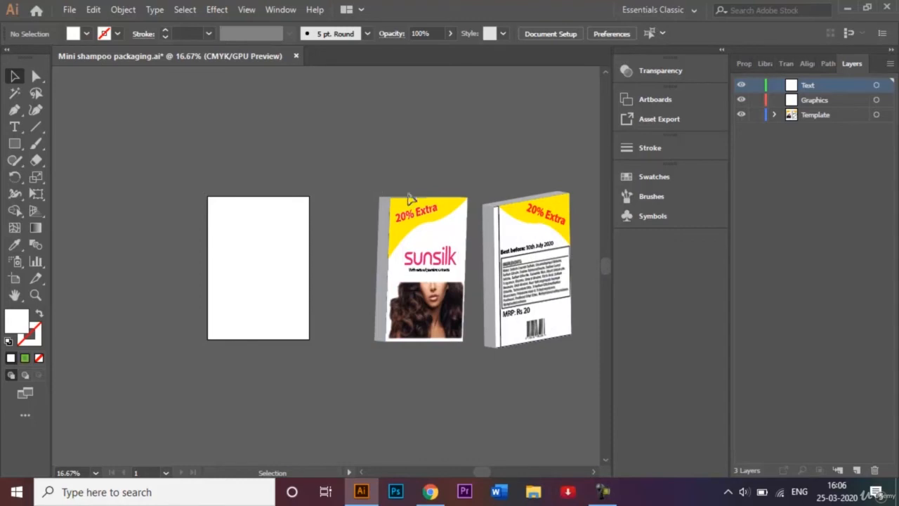
{"action": "key", "text": "ctrl+a"}
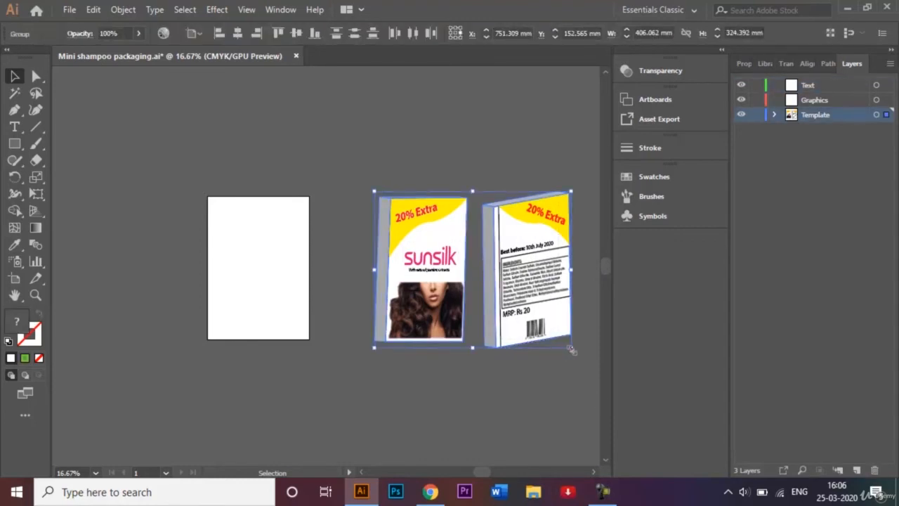
{"action": "left_click_drag", "start_coordinate": [572, 349], "coordinate": [532, 321]}
{"action": "left_click_drag", "start_coordinate": [509, 288], "coordinate": [295, 279]}
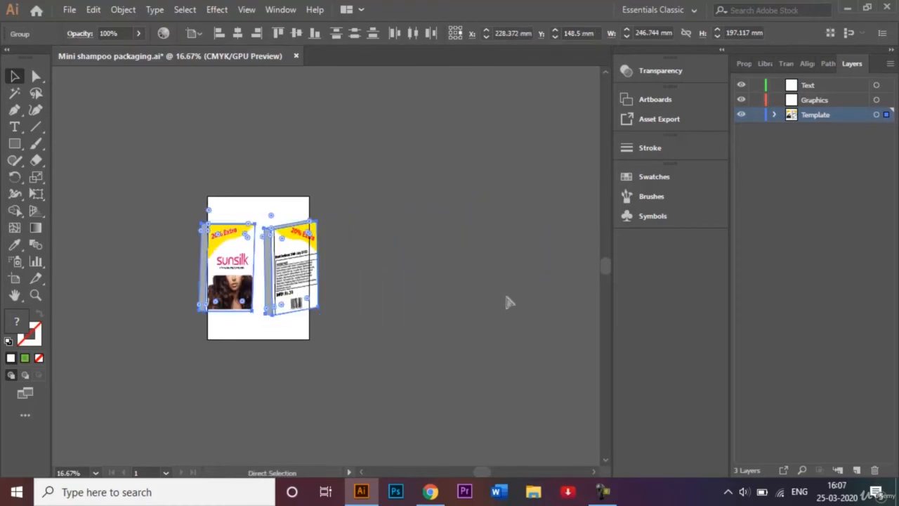
Arrange the back sachet toward the artboard's upper right and the front sachet toward its lower left
{"action": "key", "text": "ctrl+0"}
{"action": "left_click", "coordinate": [518, 90]}
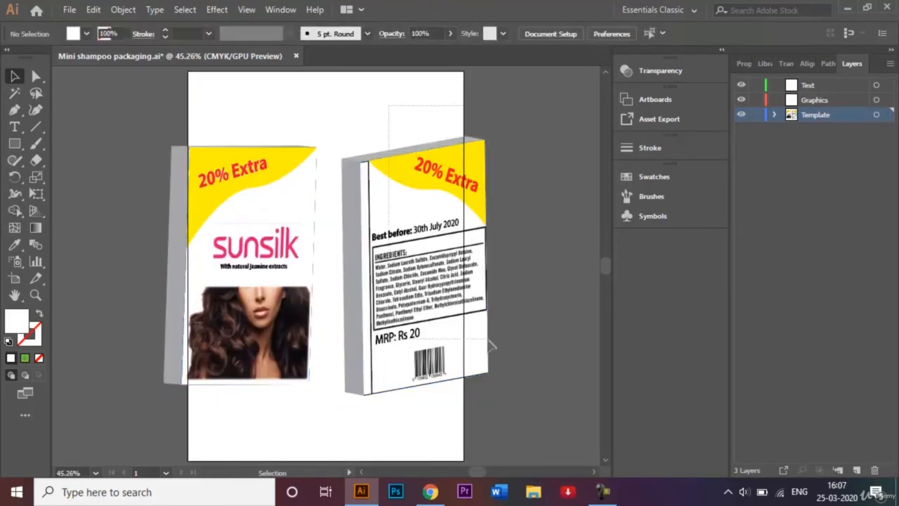
{"action": "left_click_drag", "start_coordinate": [448, 301], "coordinate": [438, 232]}
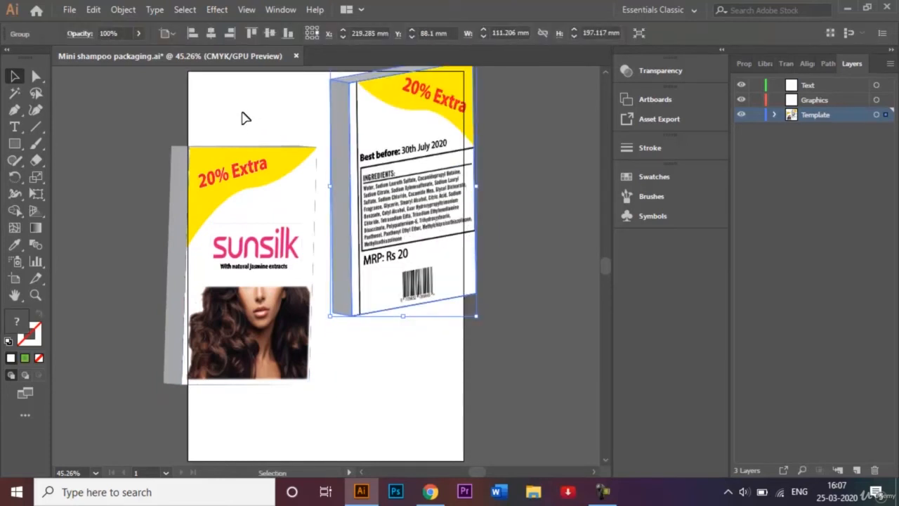
{"action": "left_click_drag", "start_coordinate": [267, 258], "coordinate": [295, 323]}
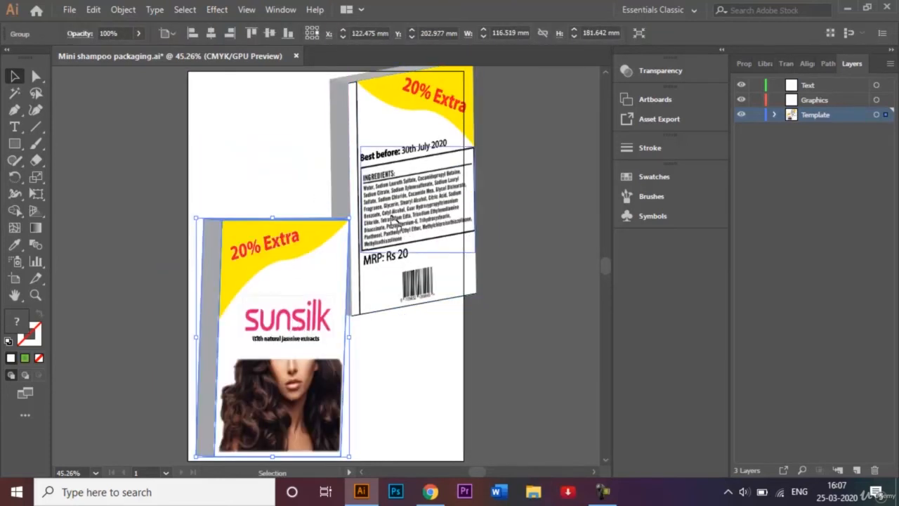
{"action": "left_click", "coordinate": [204, 86]}
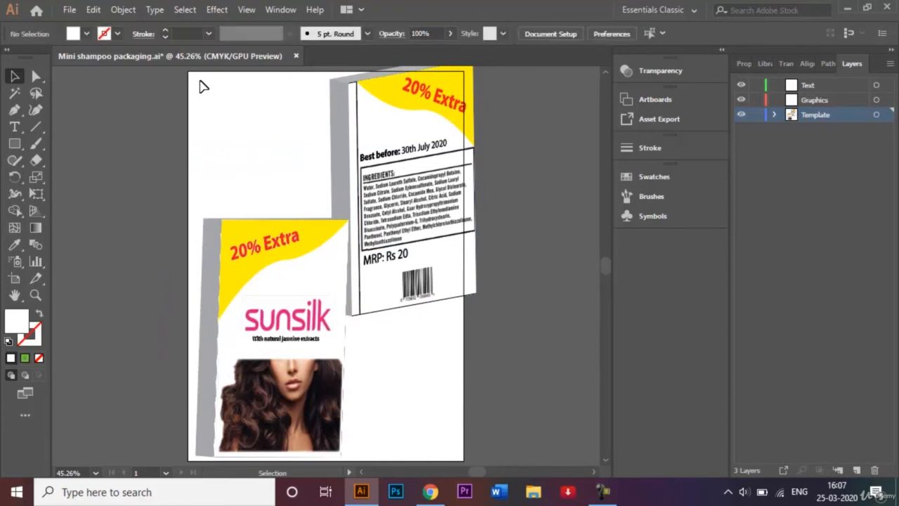
Select all artwork and scale both sachets down slightly so they sit within the artboard
{"action": "key", "text": "ctrl+minus"}
{"action": "key", "text": "ctrl+a"}
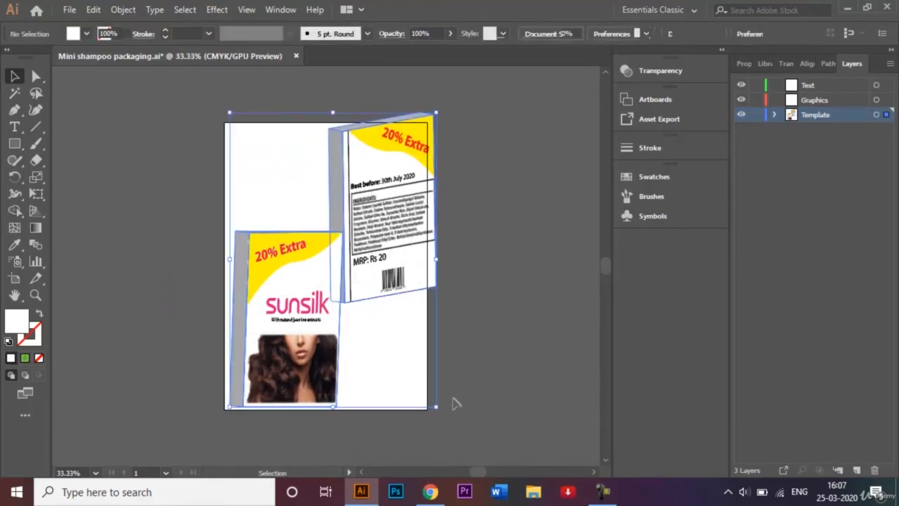
{"action": "left_click_drag", "start_coordinate": [436, 406], "coordinate": [414, 382]}
{"action": "key", "text": "ctrl+h"}
{"action": "left_click", "coordinate": [253, 199]}
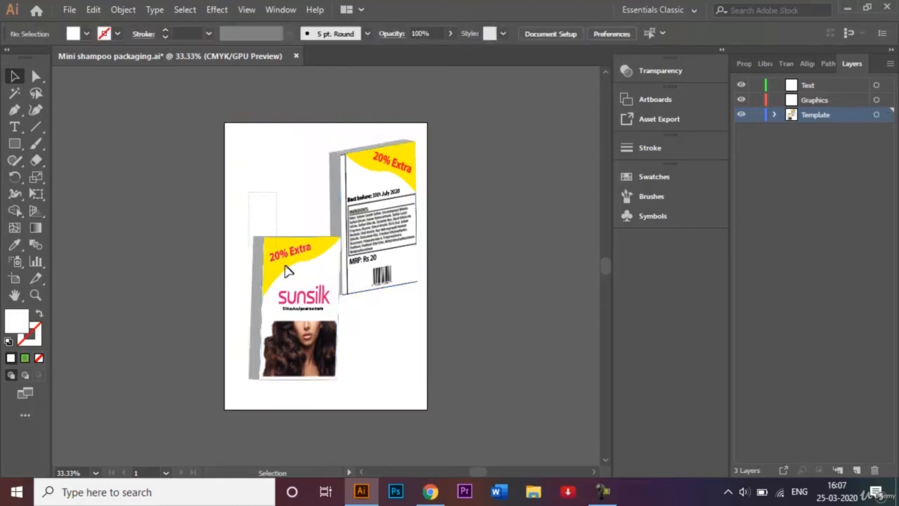
Nudge the front sachet down and to the left, and the back sachet further right on the artboard
{"action": "left_click_drag", "start_coordinate": [307, 320], "coordinate": [291, 334]}
{"action": "left_click_drag", "start_coordinate": [368, 196], "coordinate": [392, 197]}
{"action": "left_click", "coordinate": [475, 221]}
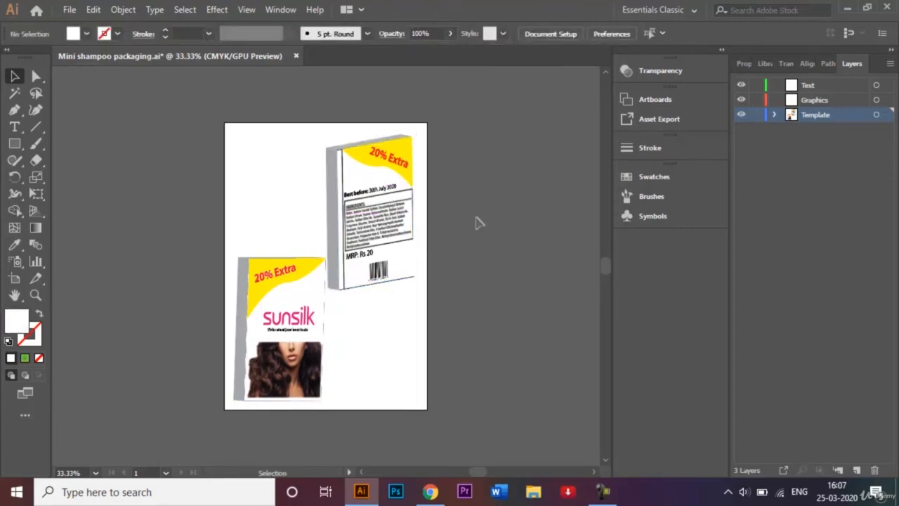
Rotate the back sachet slightly using its upper right corner
{"action": "left_click", "coordinate": [412, 137]}
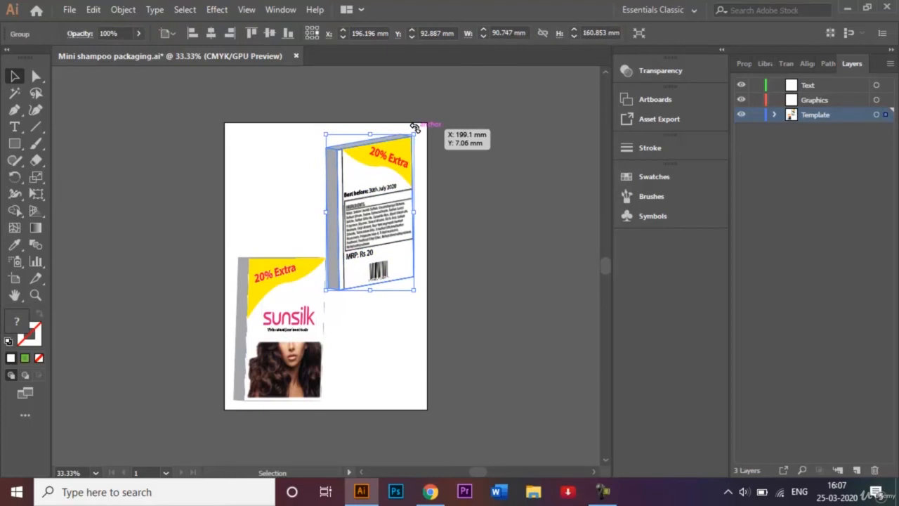
{"action": "left_click_drag", "start_coordinate": [415, 127], "coordinate": [415, 133]}
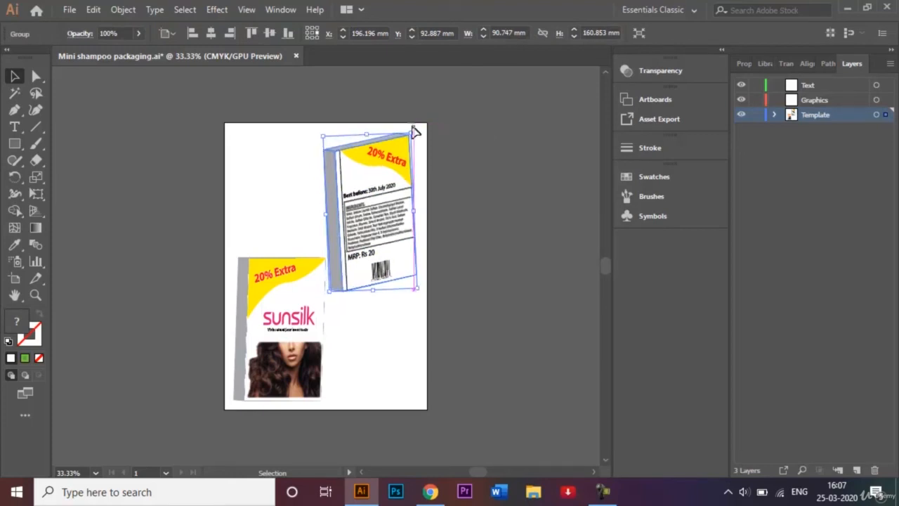
{"action": "left_click", "coordinate": [459, 145]}
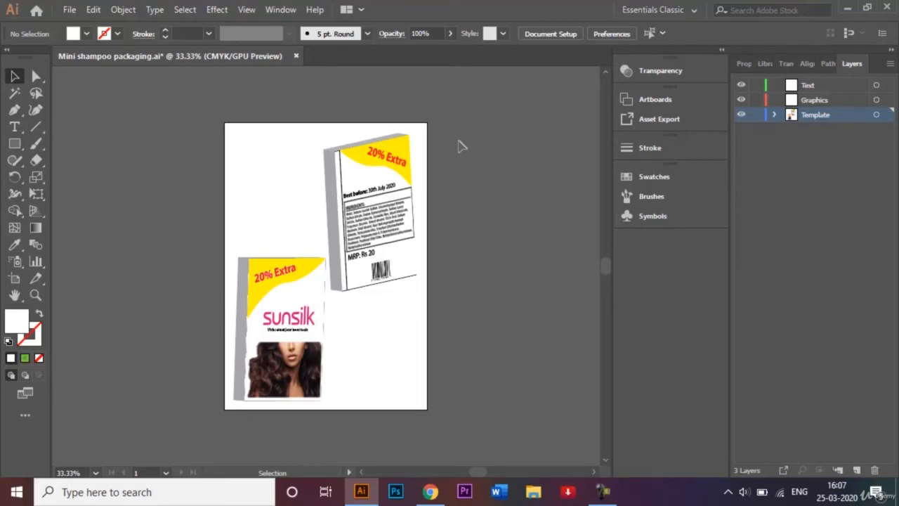
Save the document as "3D Mockup - Mini shampoo packaging.ai" in Illustrator CC format with default options
{"action": "left_click", "coordinate": [70, 10]}
{"action": "left_click", "coordinate": [133, 139]}
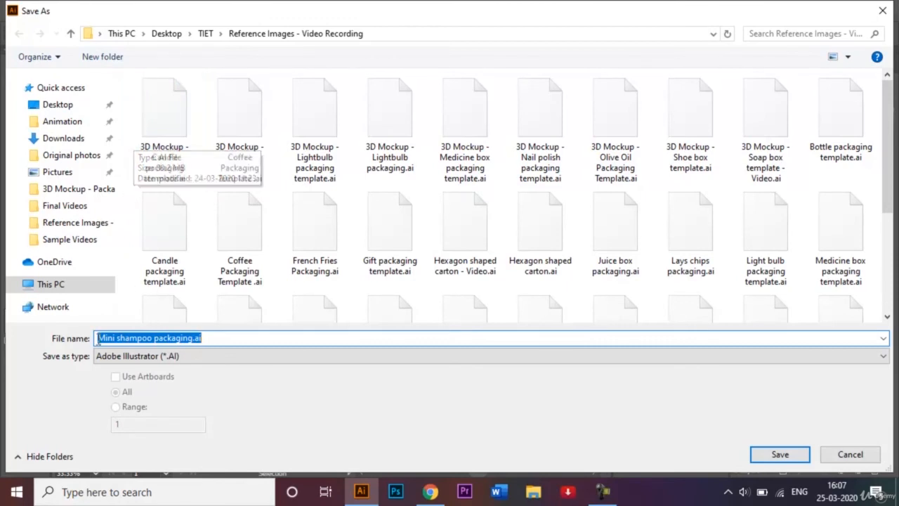
{"action": "key", "text": "Home"}
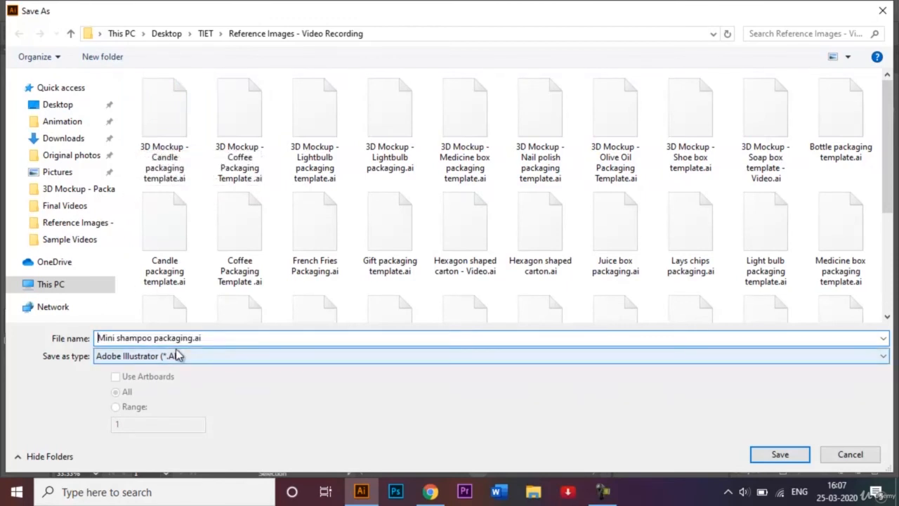
{"action": "type", "text": "3D Moc"}
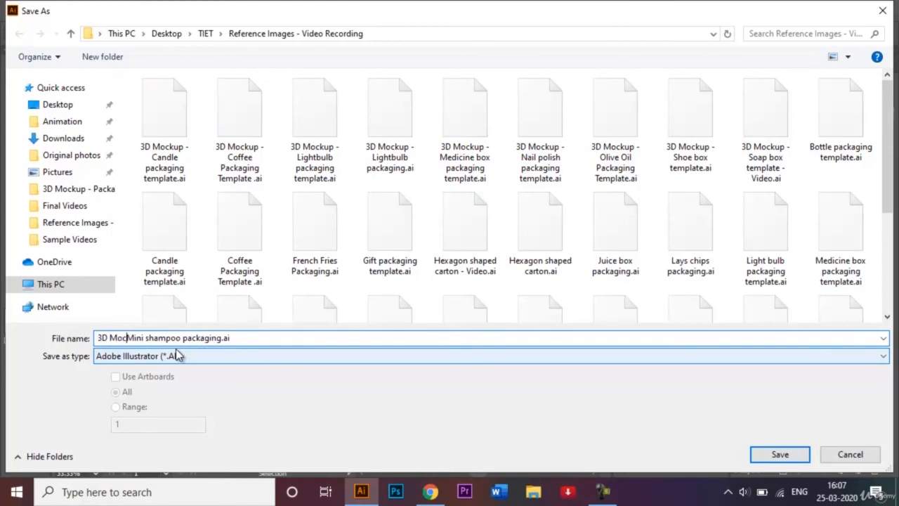
{"action": "type", "text": "kup -"}
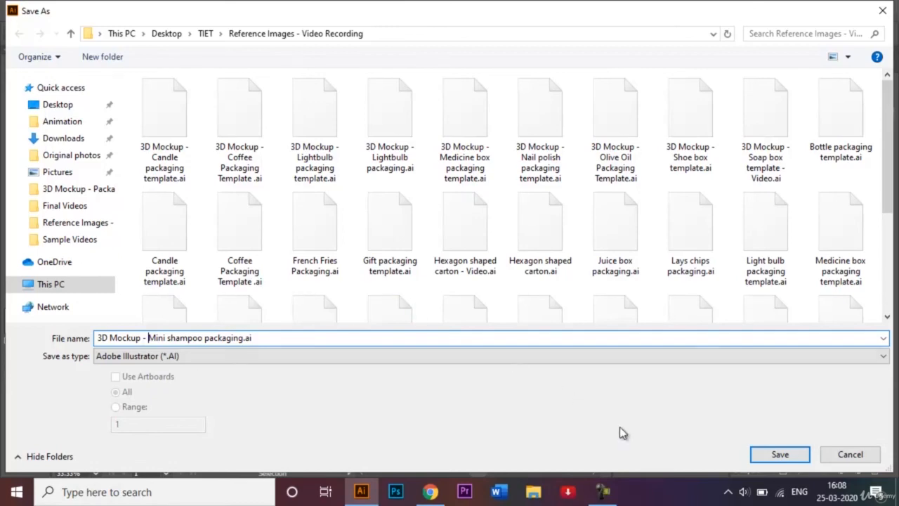
{"action": "left_click", "coordinate": [775, 454]}
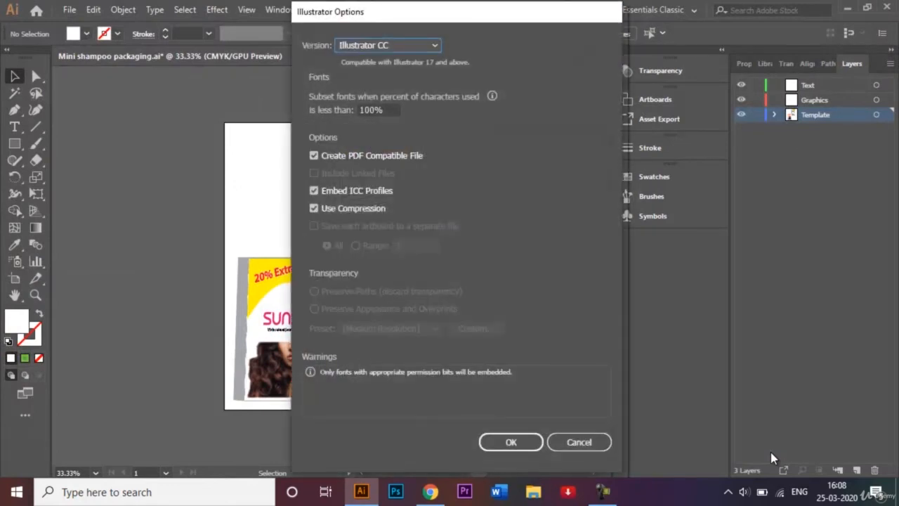
{"action": "key", "text": "Return"}
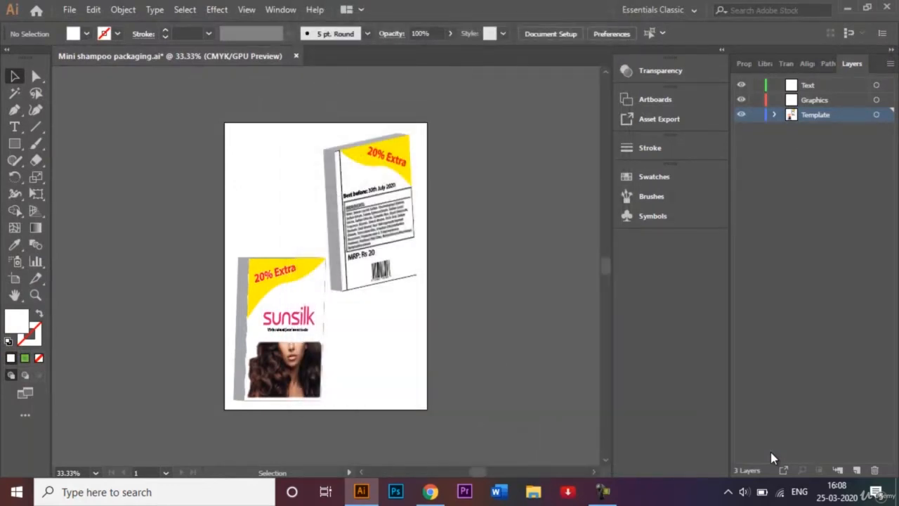